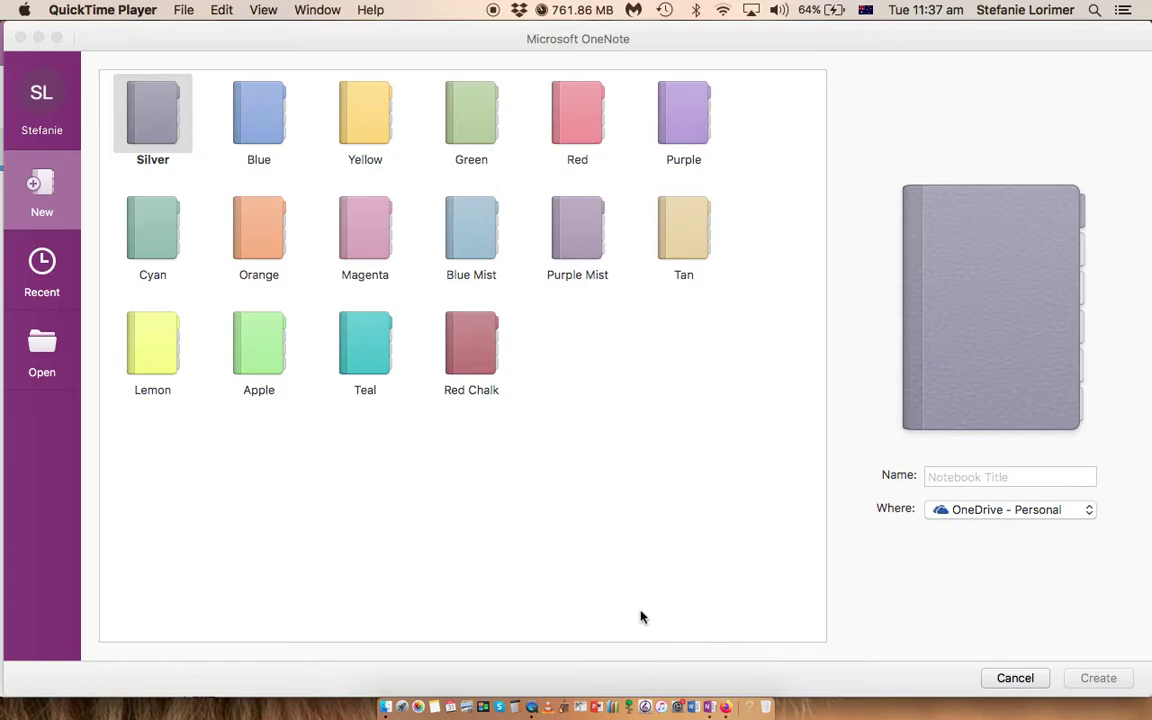
Step: Switch to Firefox, view the new-document options in Outlook's Office 365 app launcher, and return to OneNote
click(728, 688)
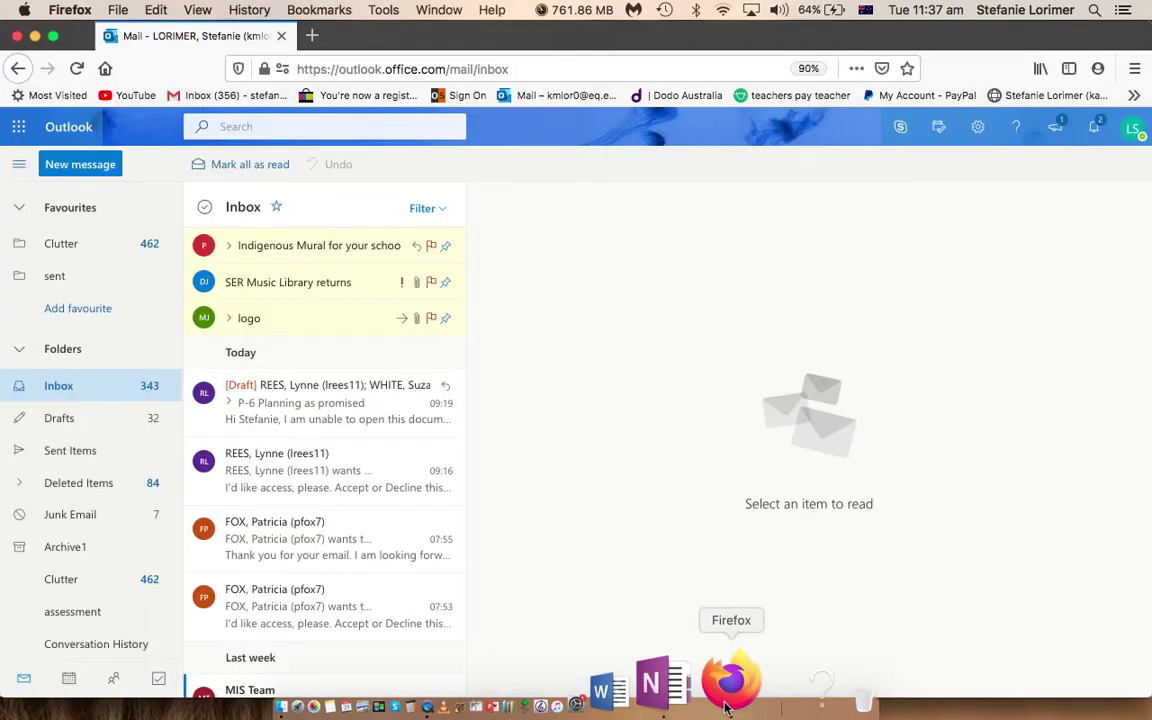
click(20, 128)
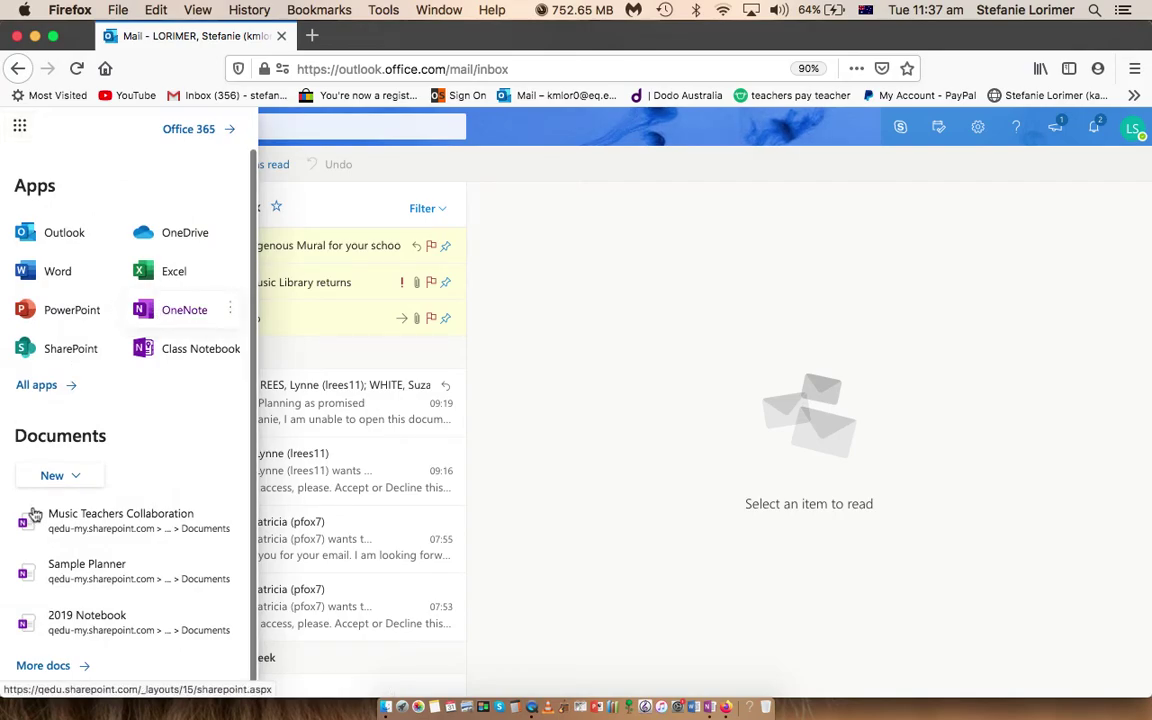
click(84, 478)
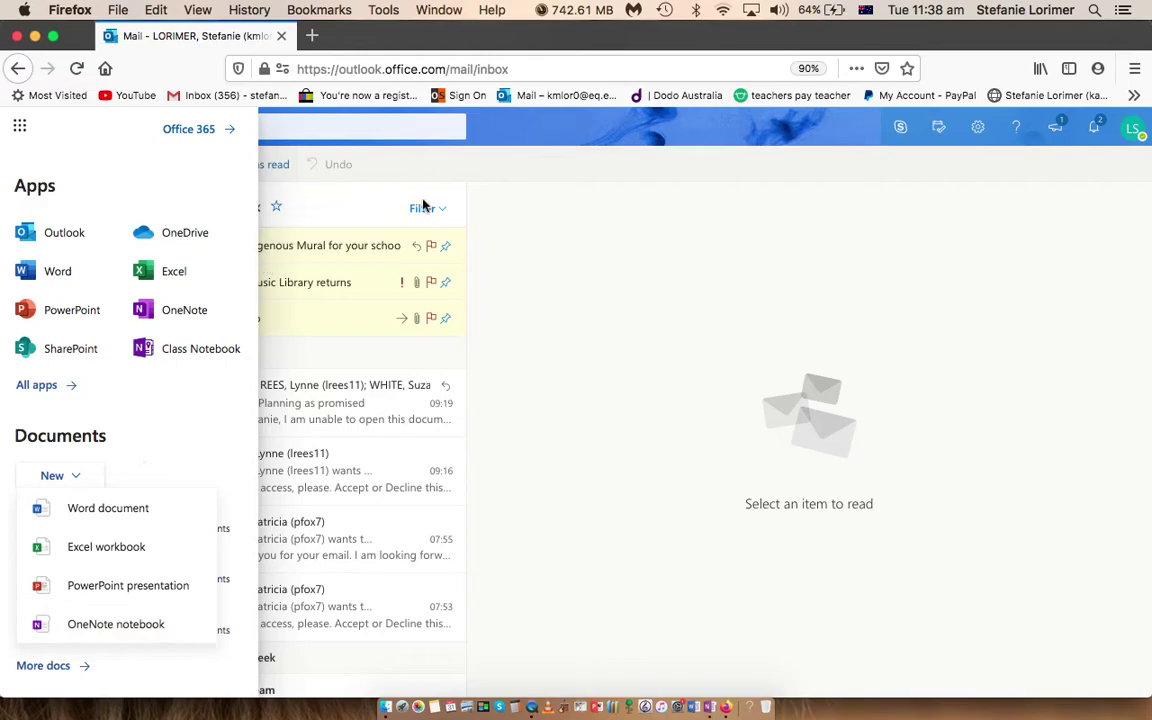
click(516, 136)
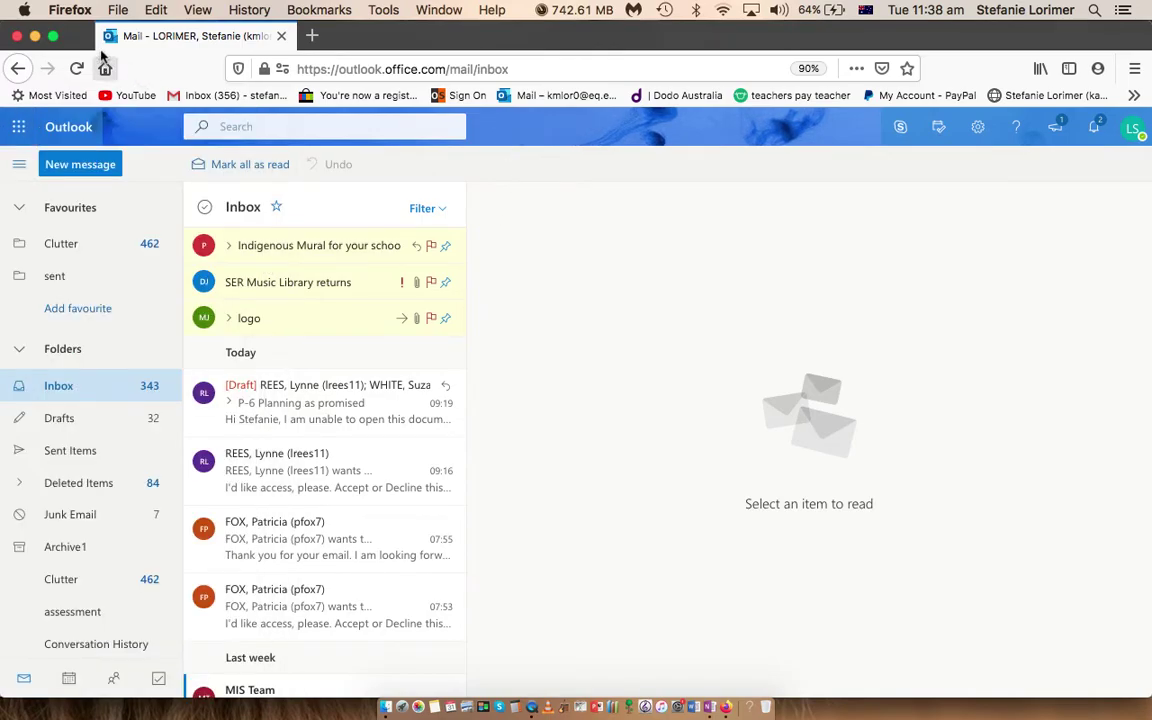
click(35, 38)
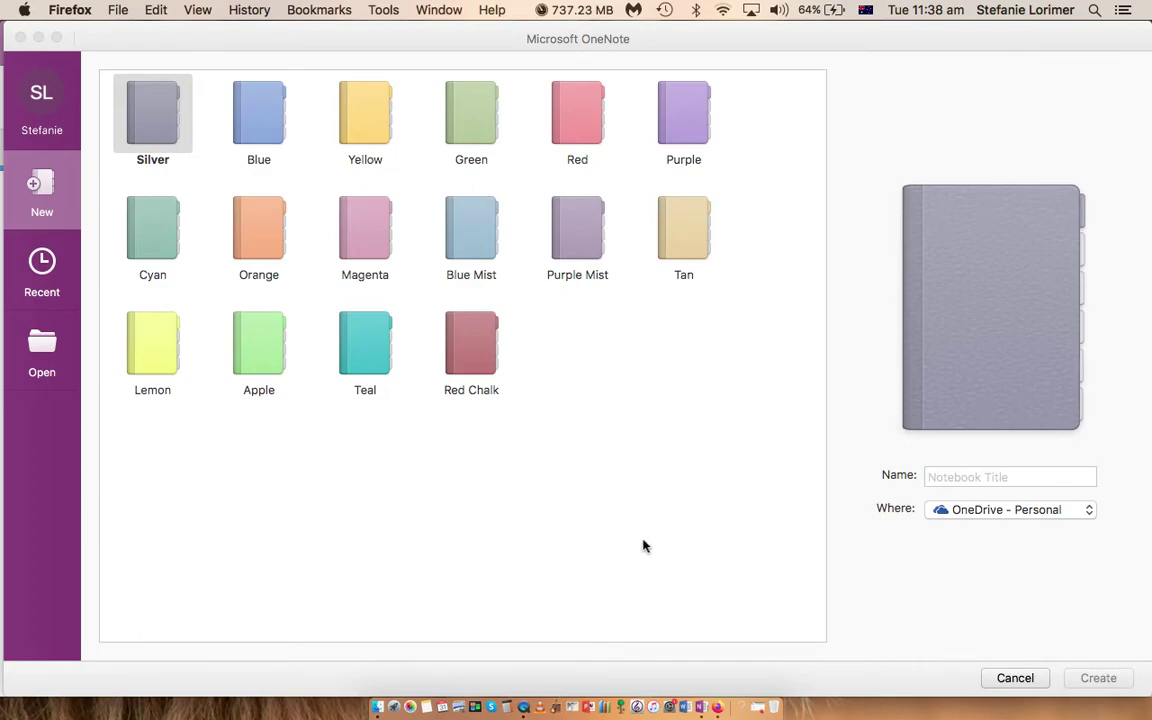
Step: View the OneDrive locations offered for storing the new notebook
click(1090, 512)
click(1090, 512)
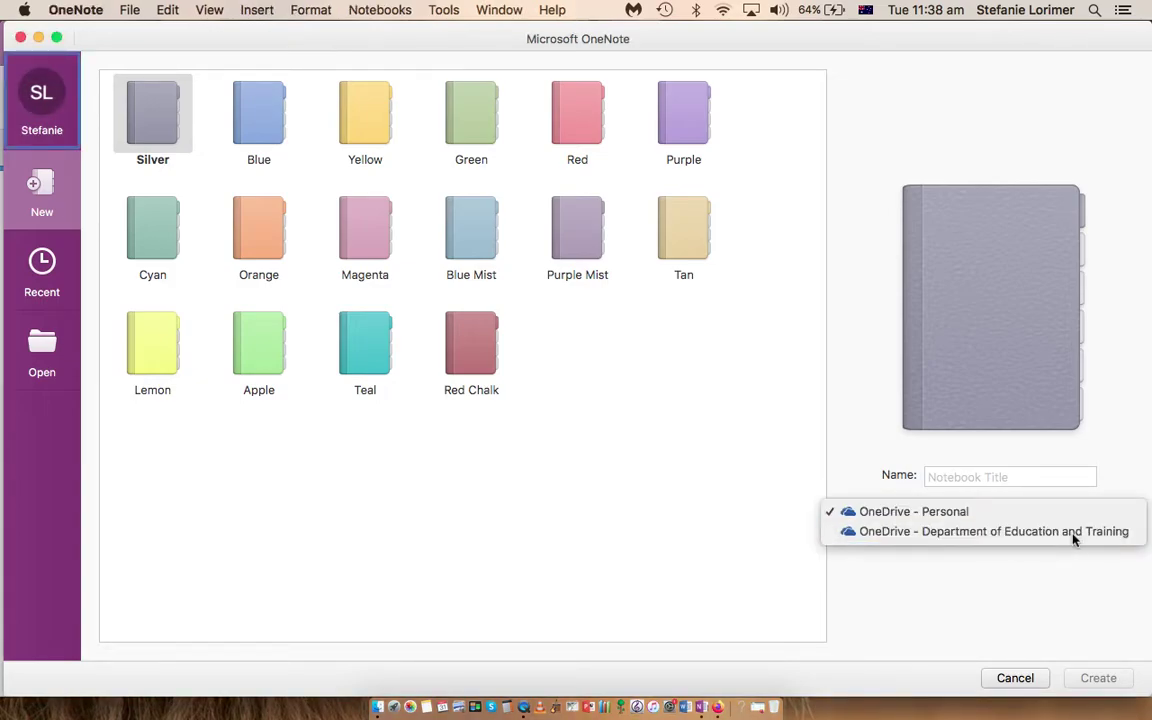
key(Escape)
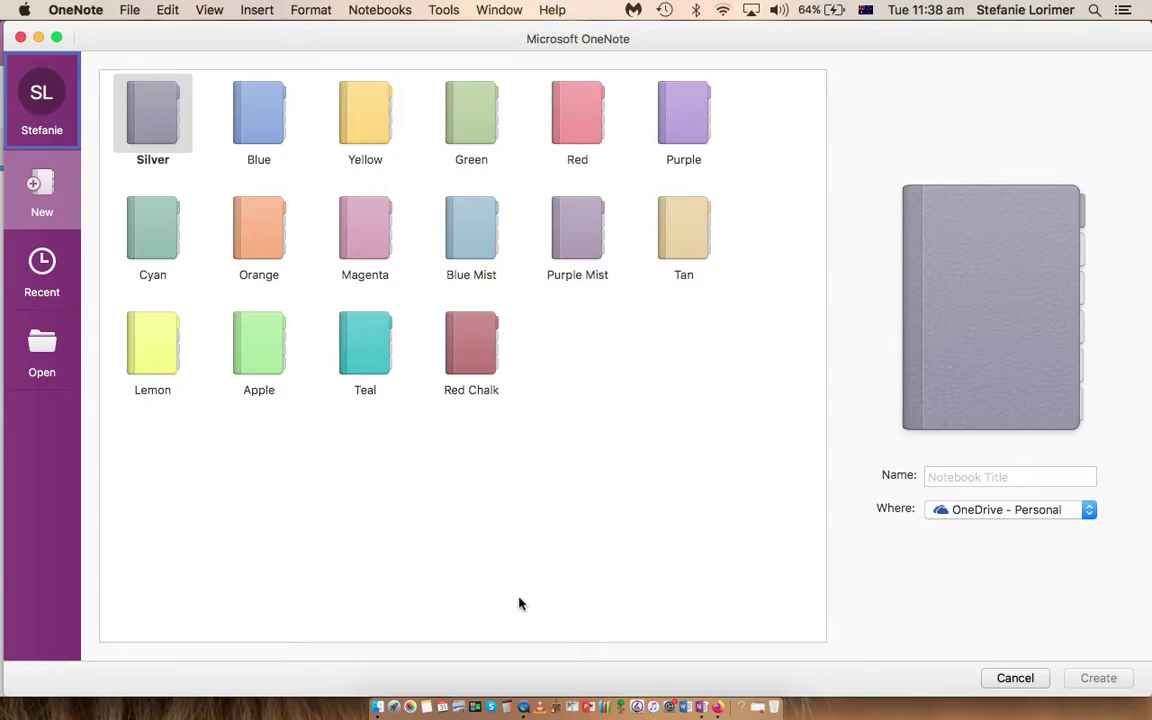
Step: Create a yellow notebook named "Sample Planner" stored in OneDrive - Personal
click(360, 131)
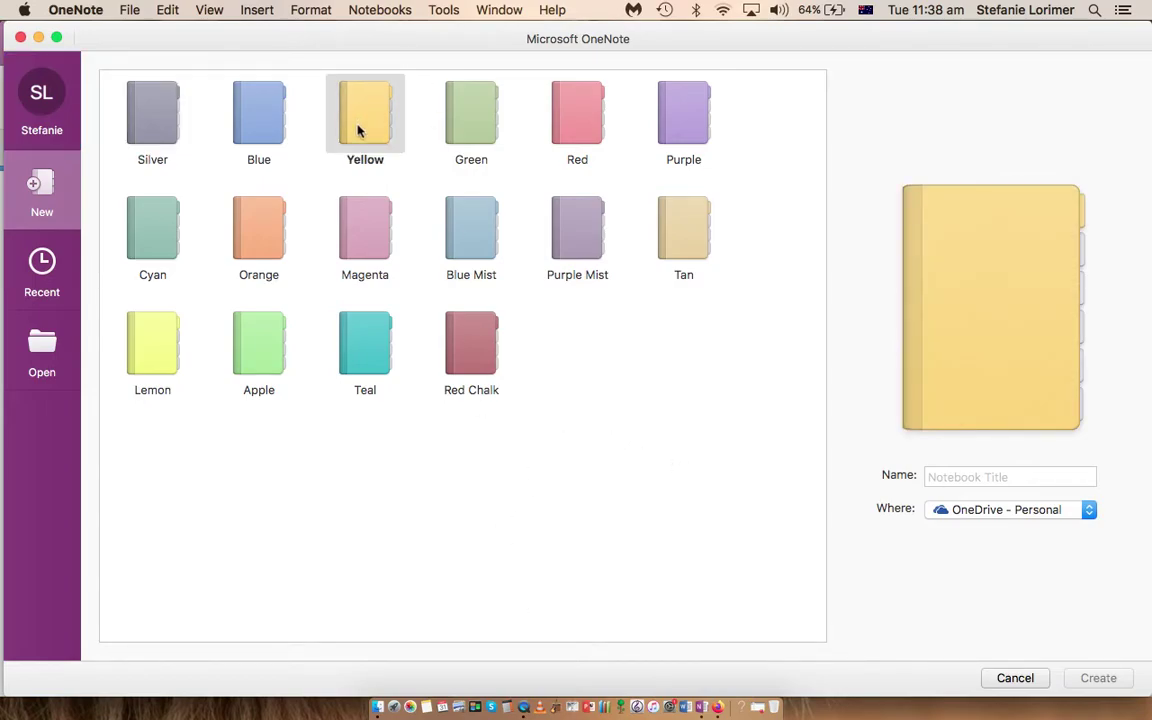
click(955, 477)
text(Sa)
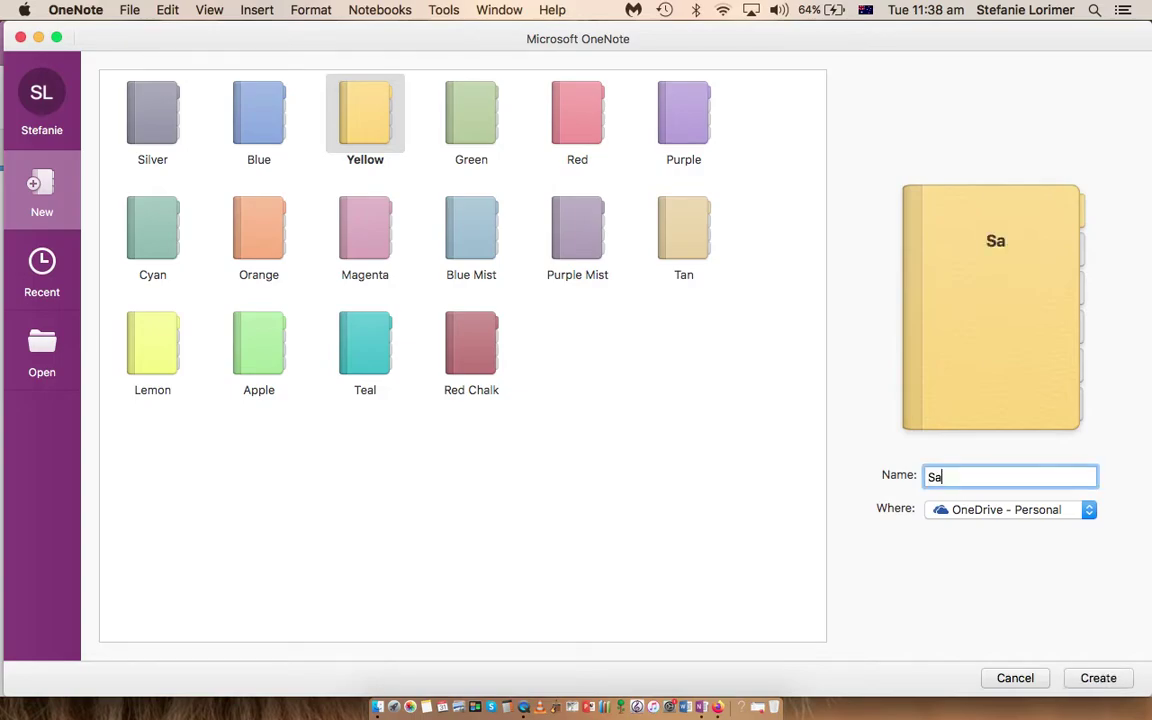
text(mple Planner)
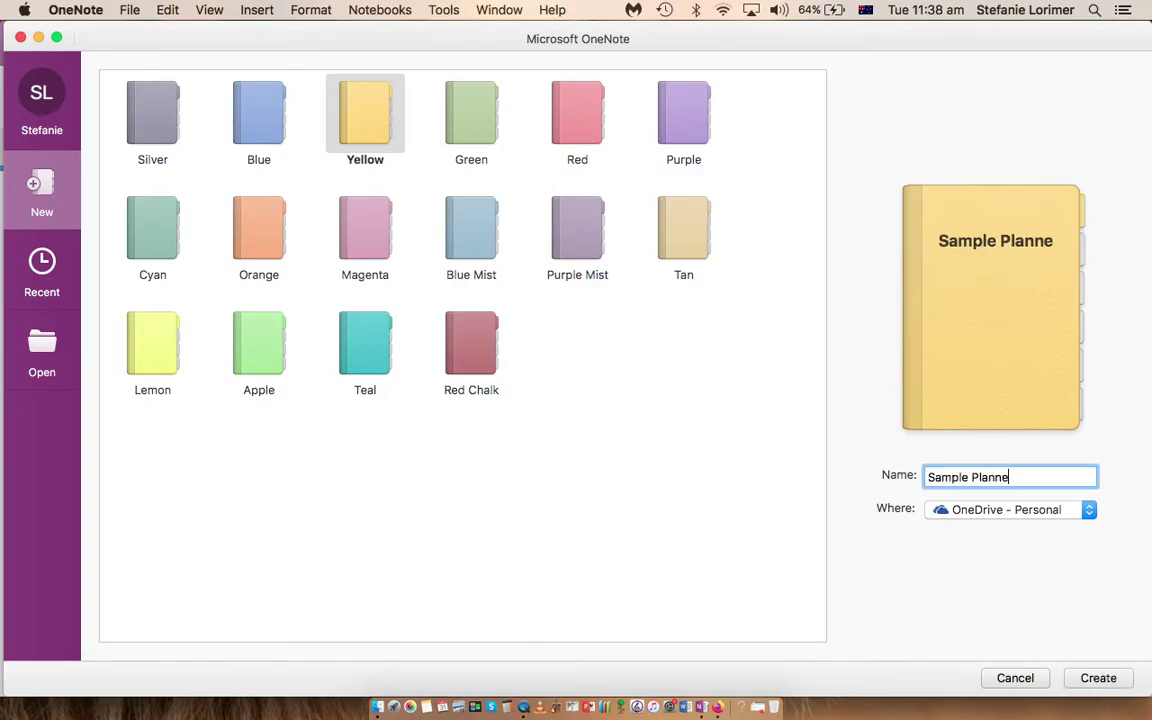
click(1099, 679)
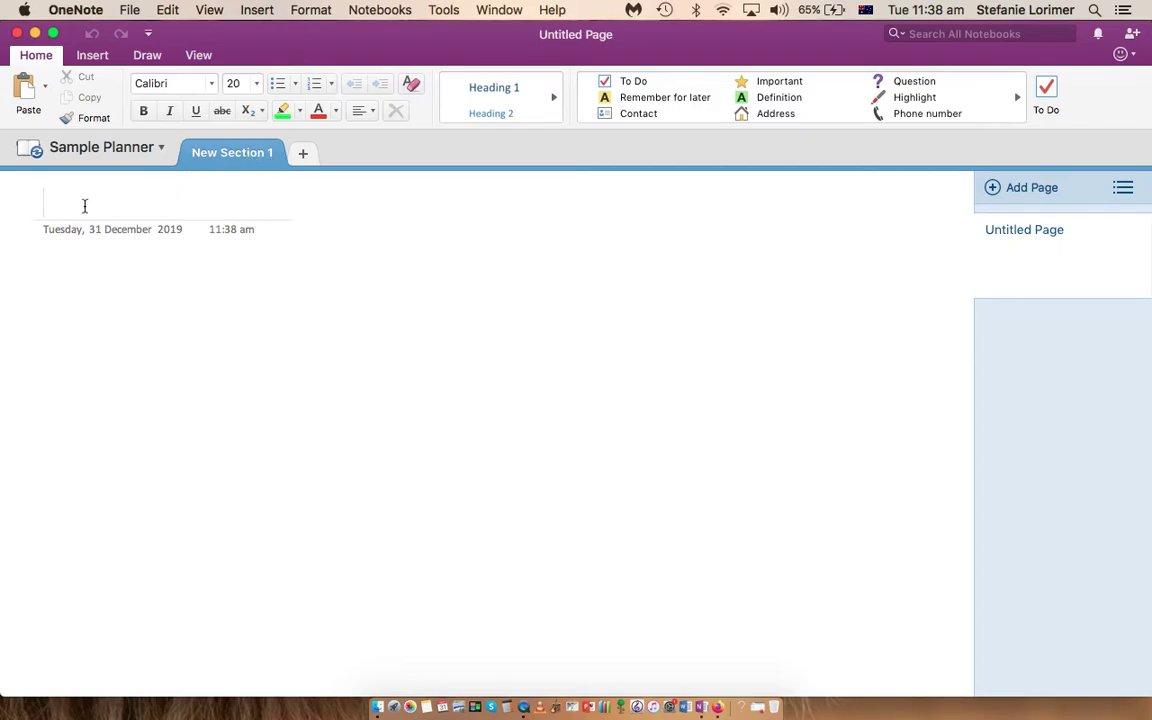
Step: Title the first page "2020 Planner" and rename its section "Cover"
text(2020 Pla)
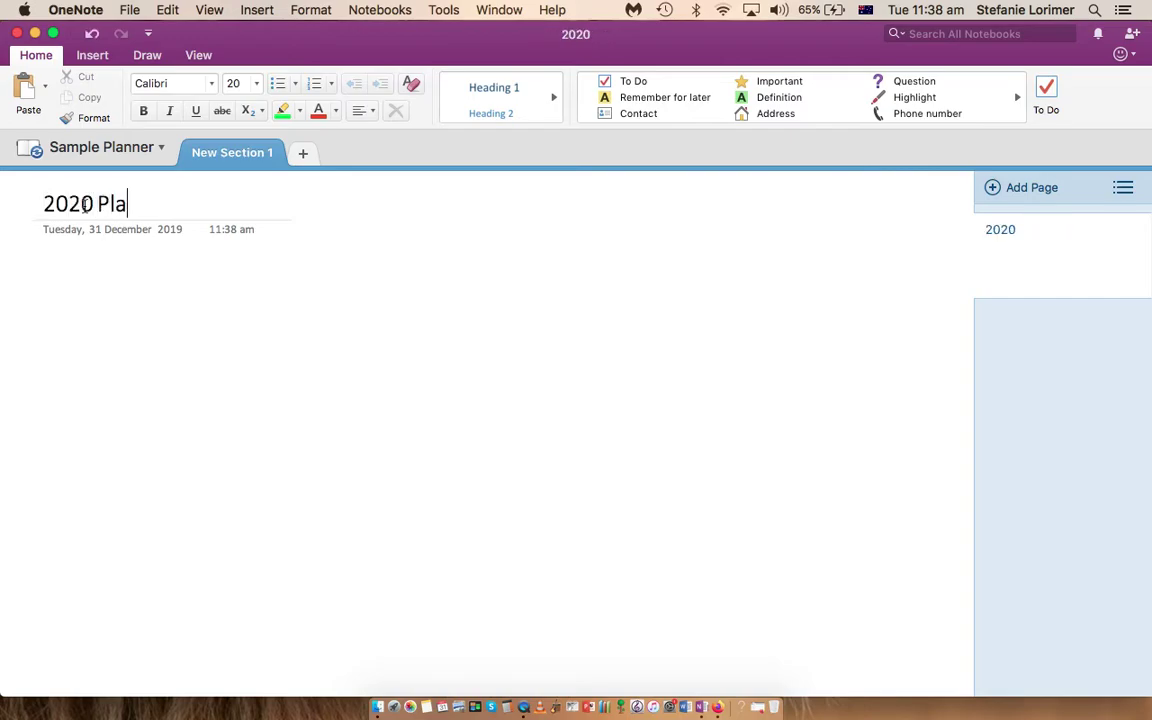
text(nner)
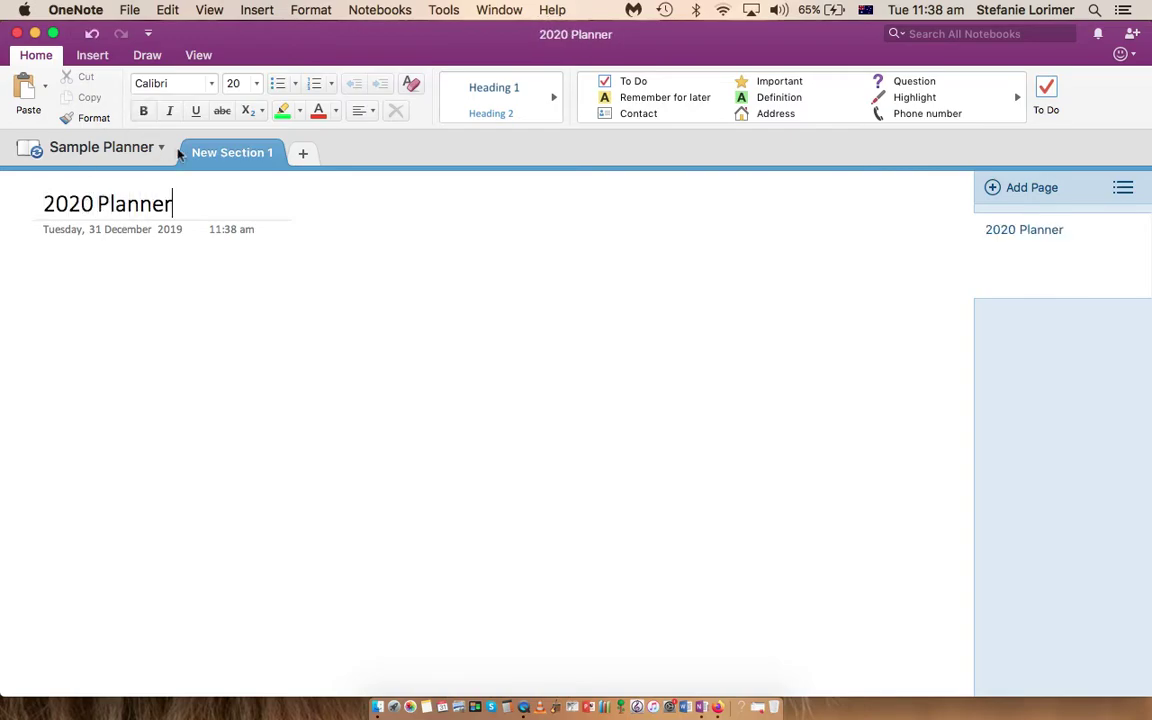
double_click(242, 155)
text(Cover)
Step: Add a To Do checkbox note below the page title, align it under the date and widen it across the page
click(110, 272)
click(627, 86)
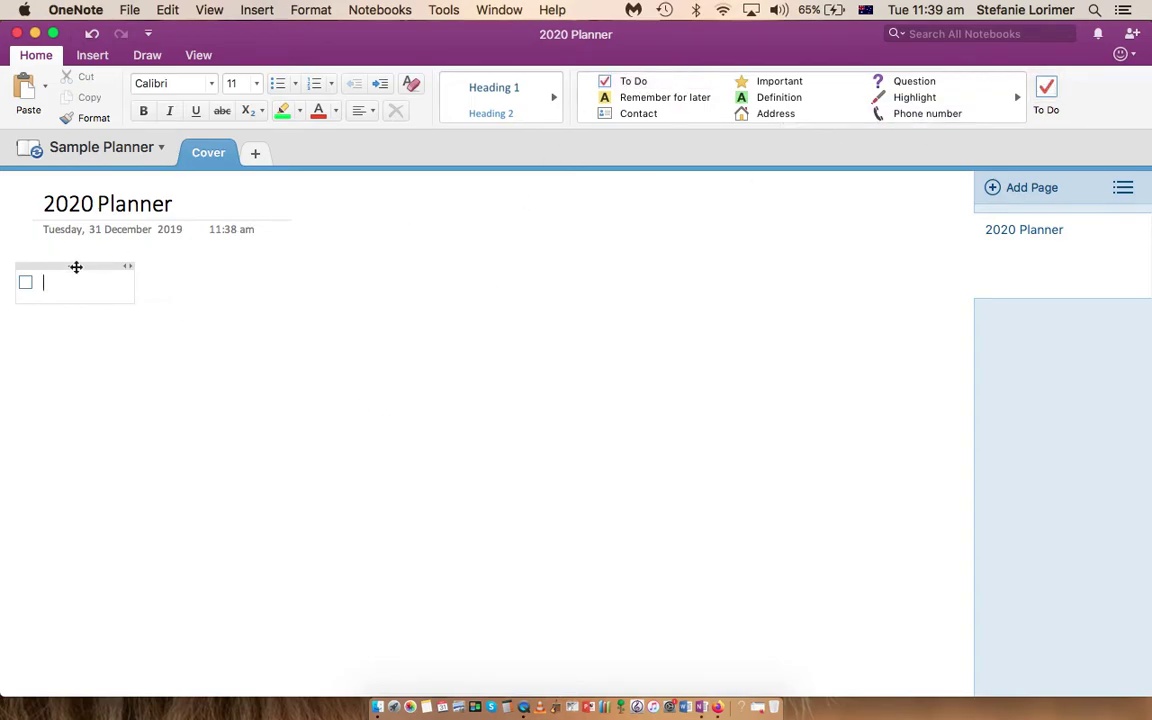
drag(76, 267, 106, 260)
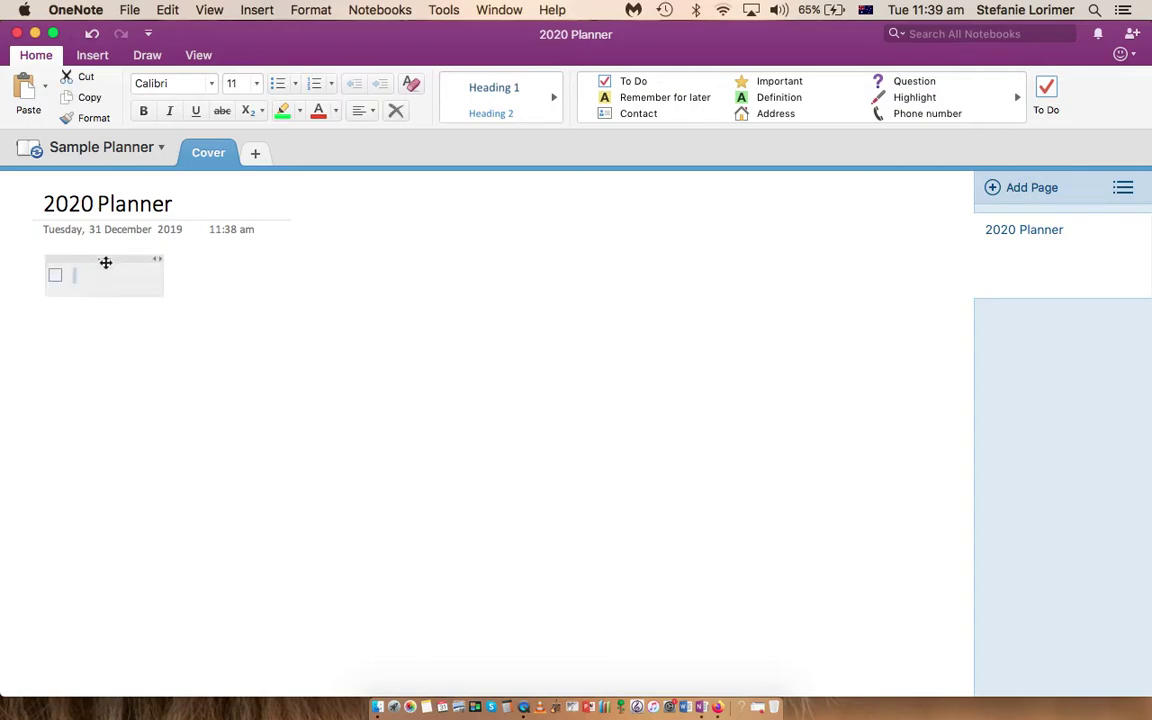
click(141, 275)
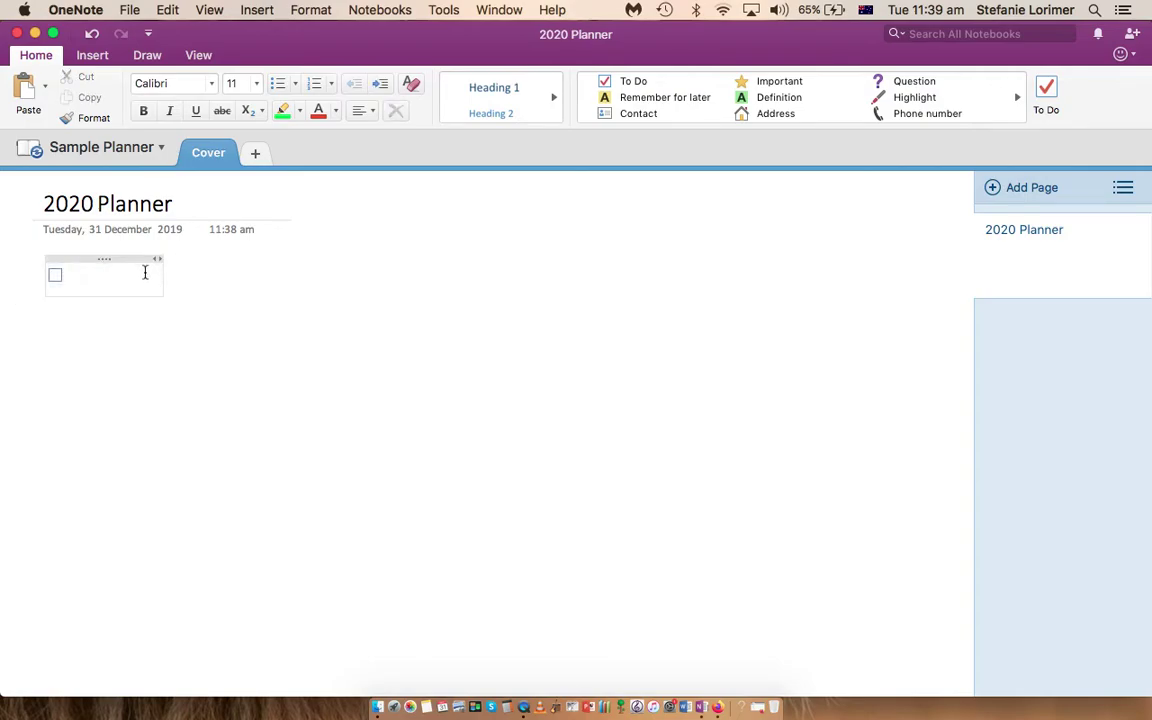
drag(161, 294, 904, 299)
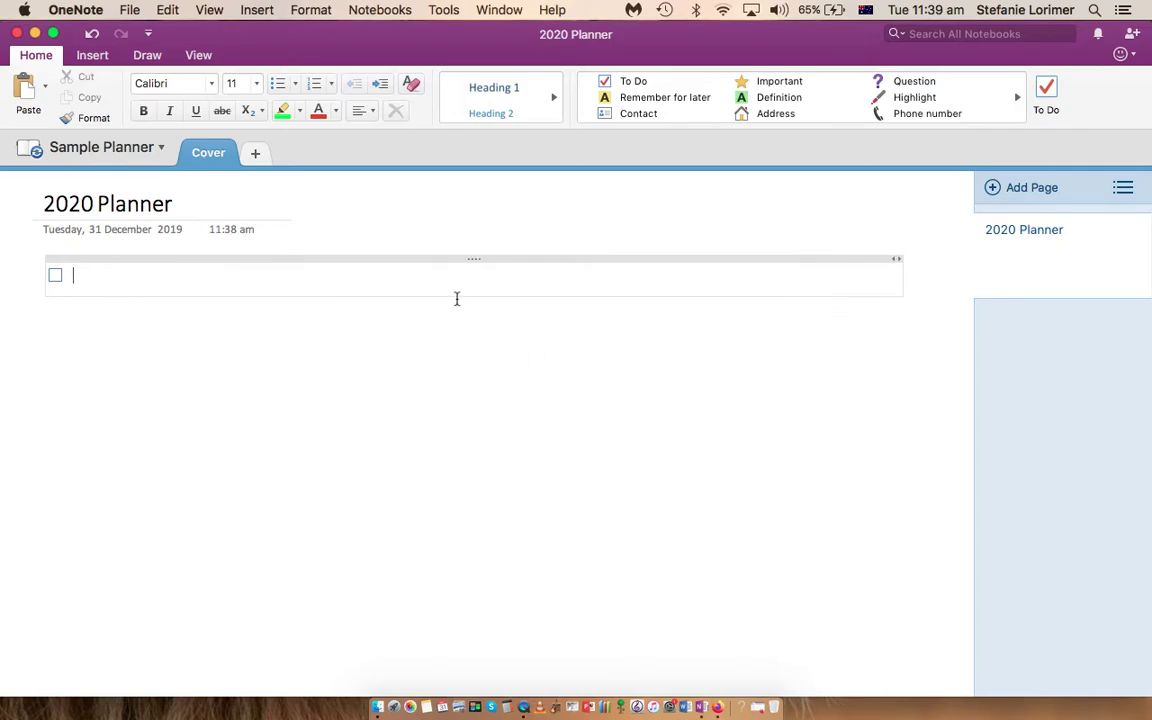
Step: Enter the checklist items "To call", "To email" and "To see" in the To Do note
key(super+a)
click(114, 272)
text(To call)
key(Return)
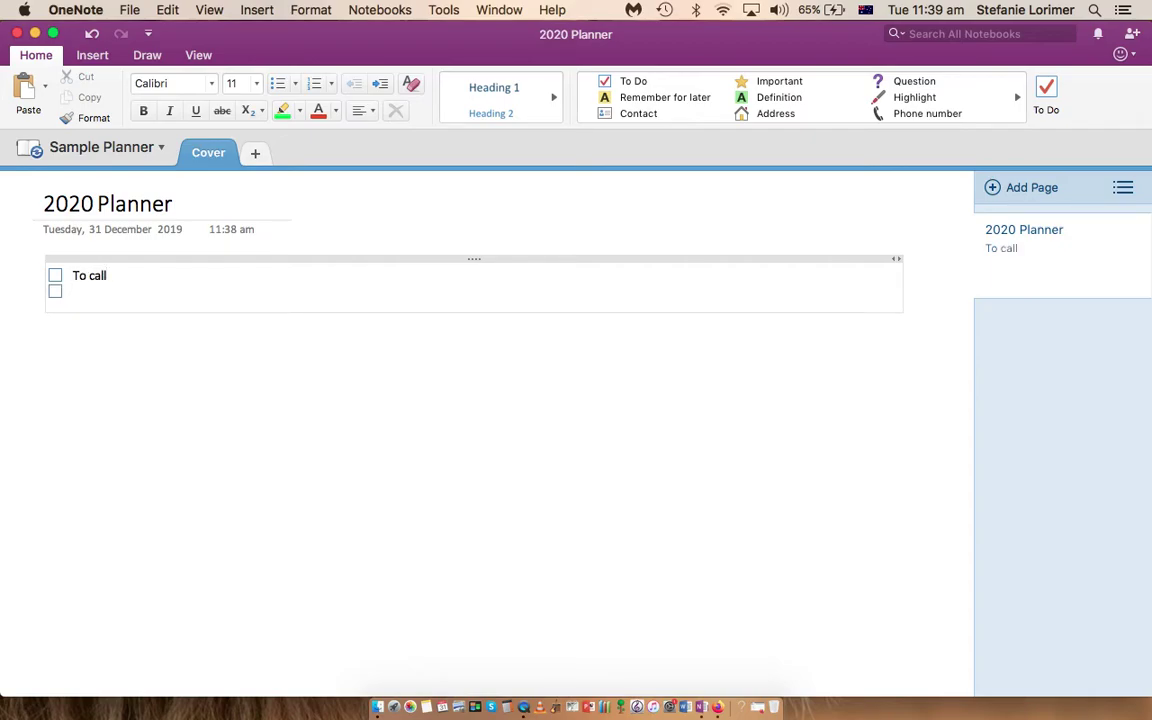
text(To email)
key(Return)
text(To see)
key(Return)
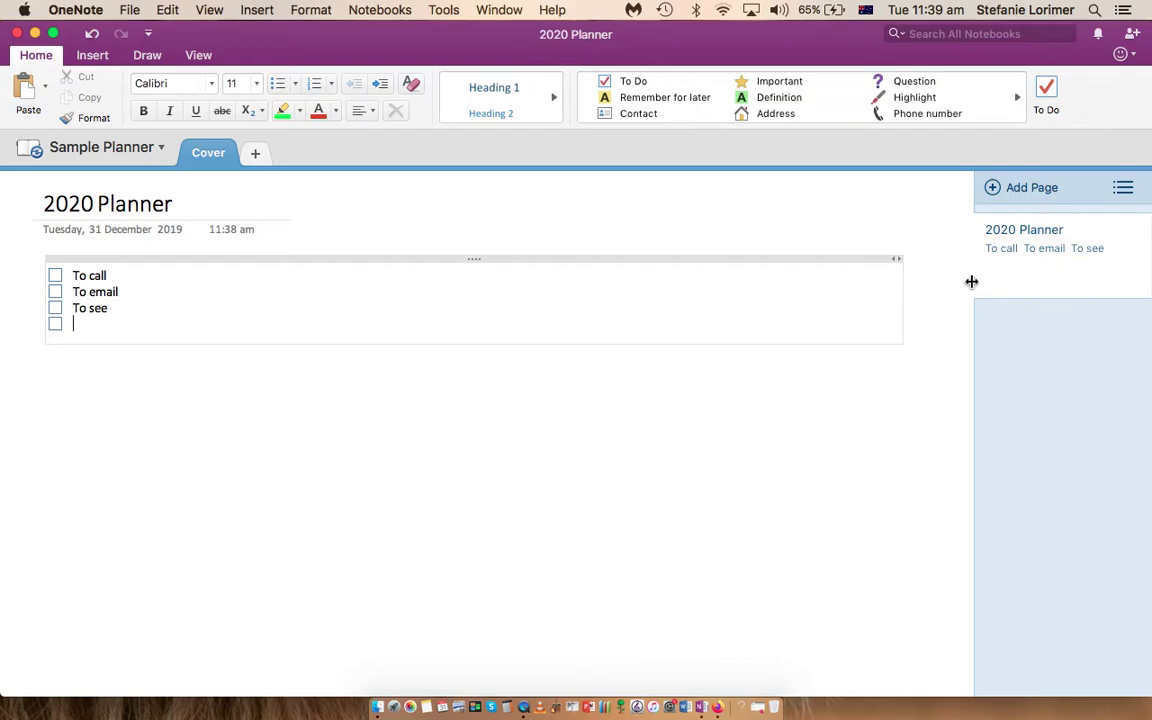
Step: Add two new sections after Cover, named "Planning" and "Housekeeping"
click(255, 155)
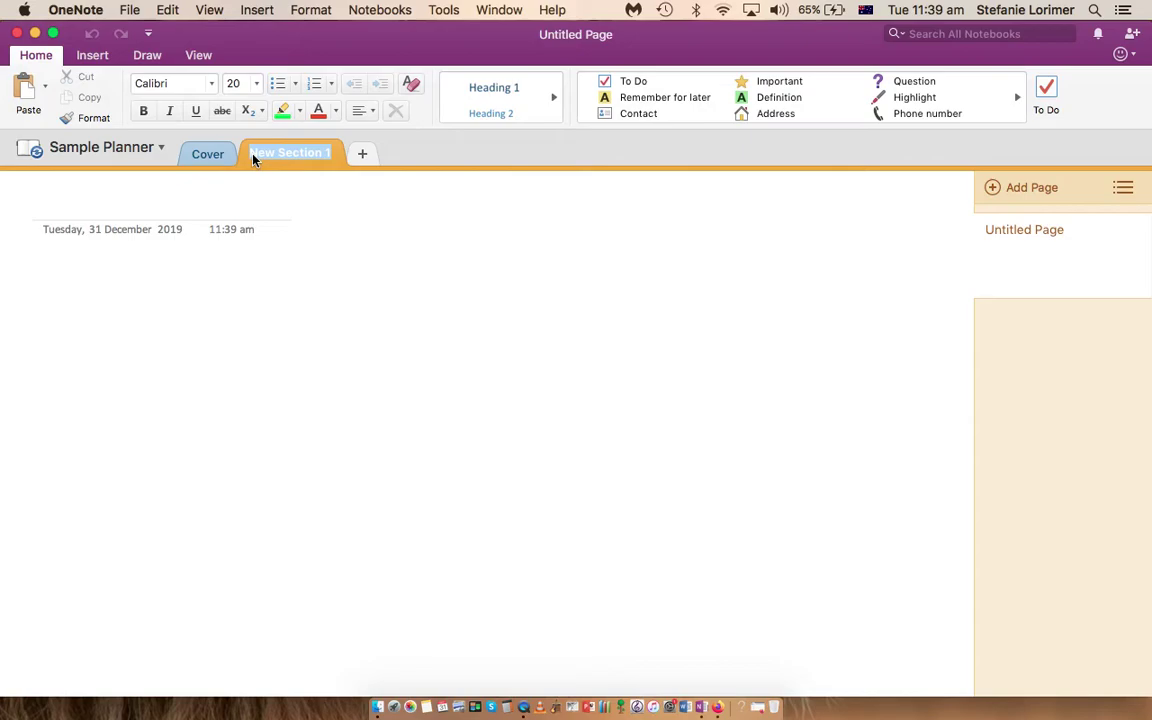
text(Planning)
click(363, 158)
click(331, 154)
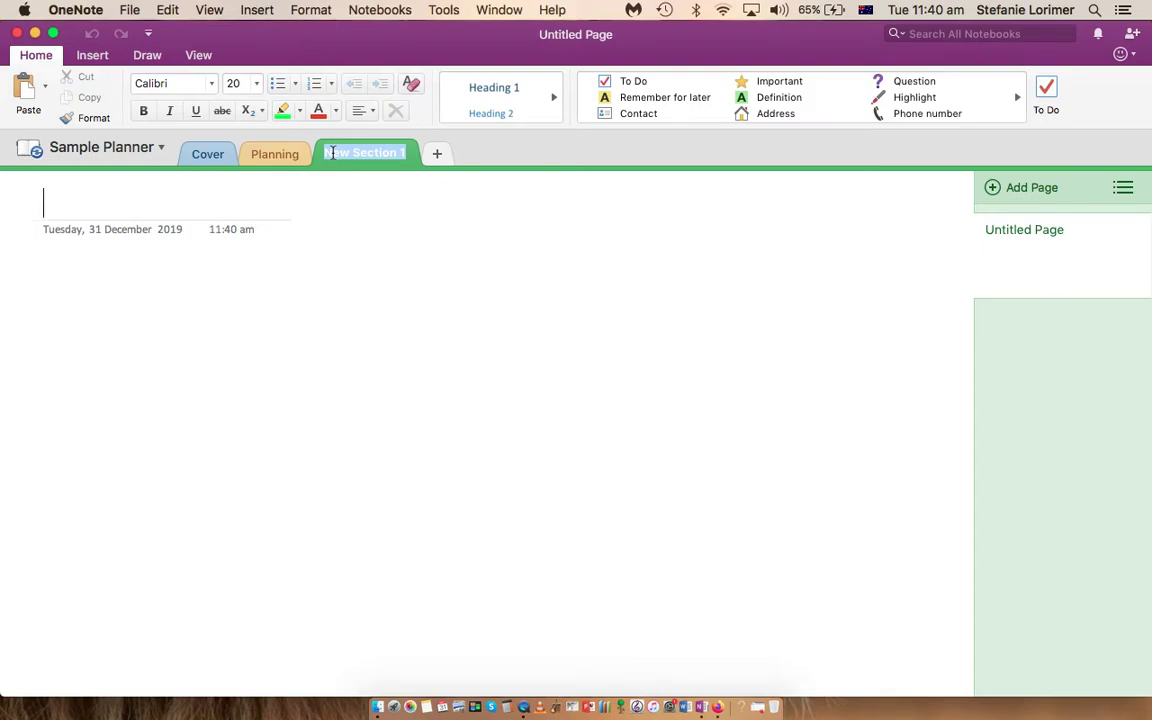
text(Hou)
key(BackSpace)
key(BackSpace)
key(BackSpace)
text(Housekeeping)
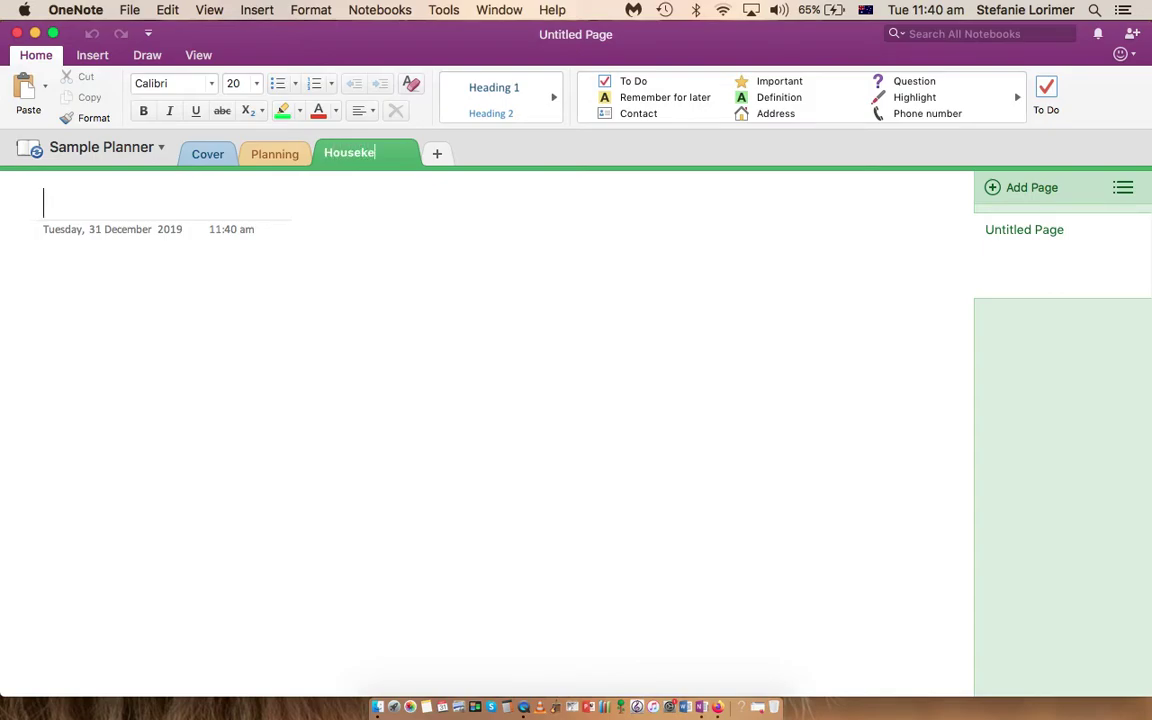
Step: Title the untitled page in the Planning section "Term 1"
click(283, 155)
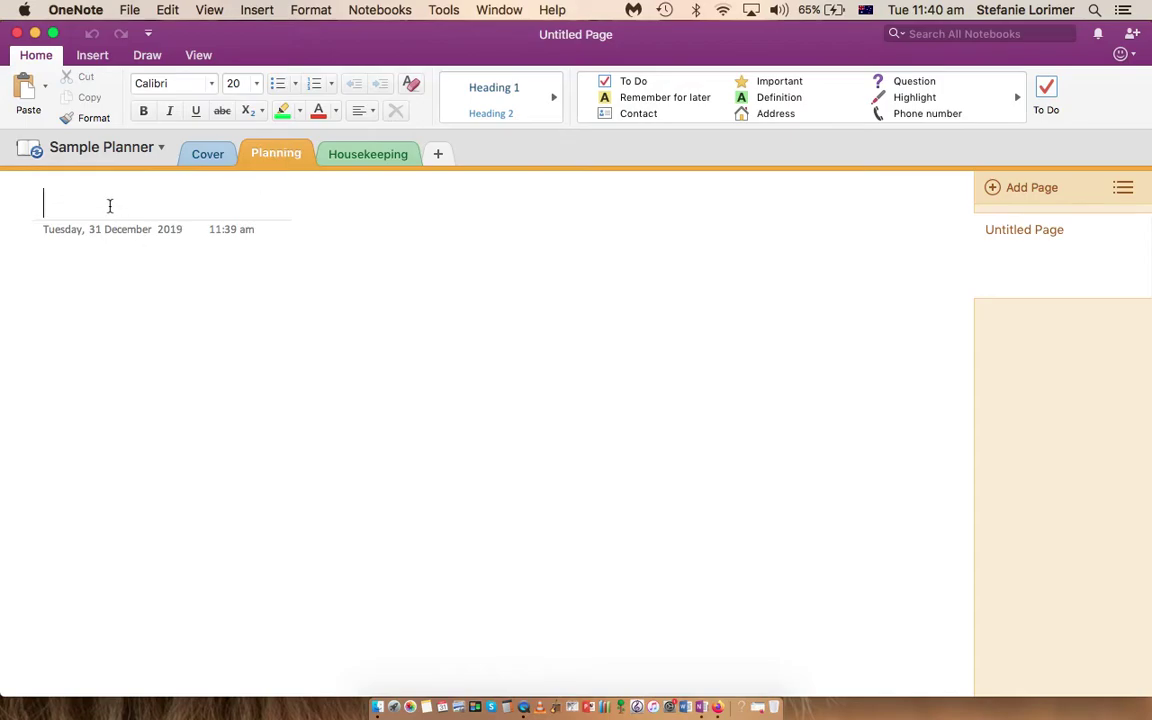
text(Term)
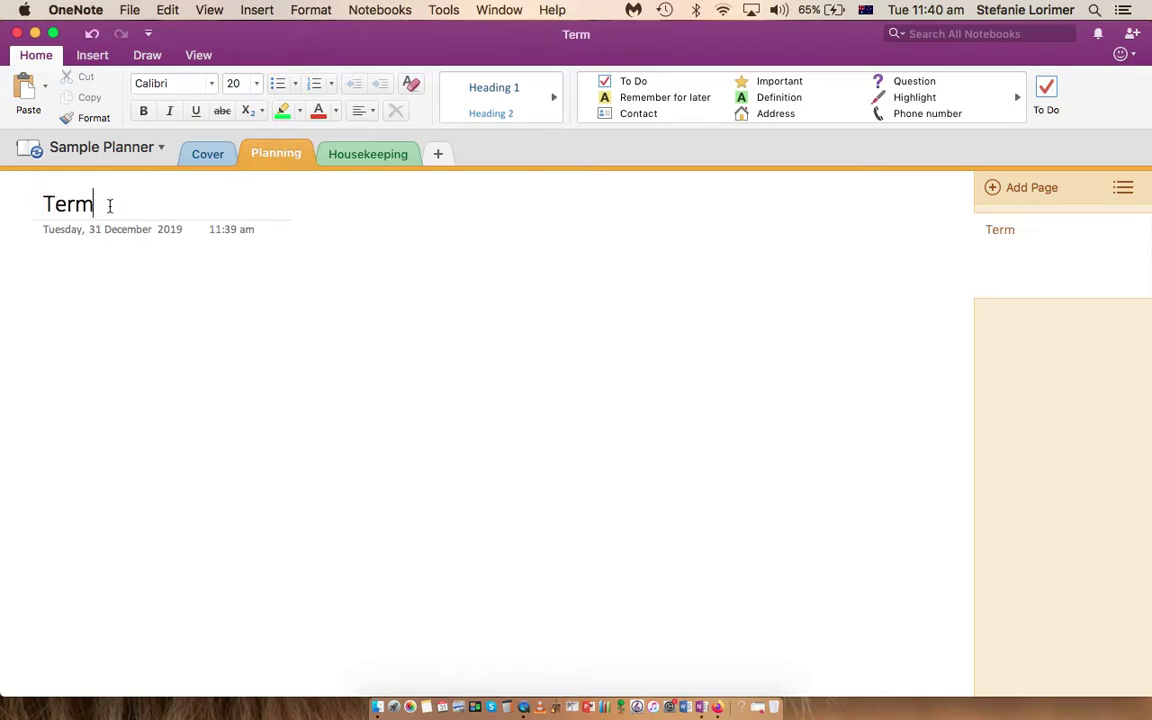
text( 1)
key(Return)
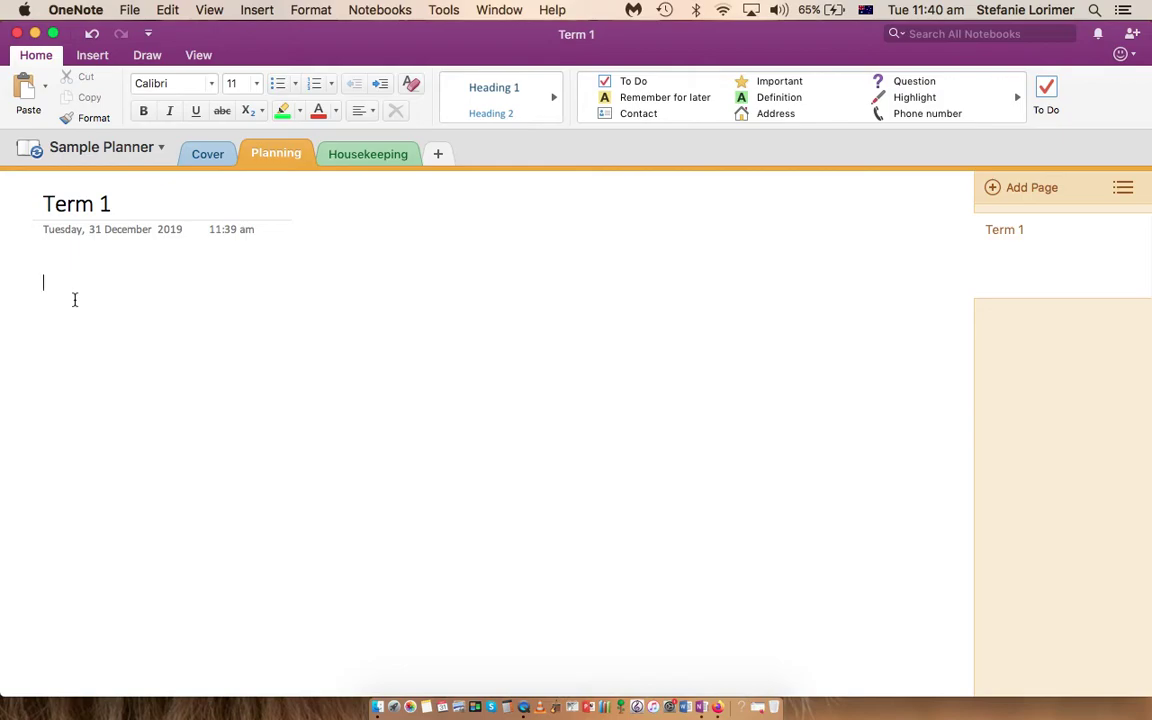
Step: Add a note reading "writing" below the Term 1 title and shift its container slightly down and to the right
text(writing)
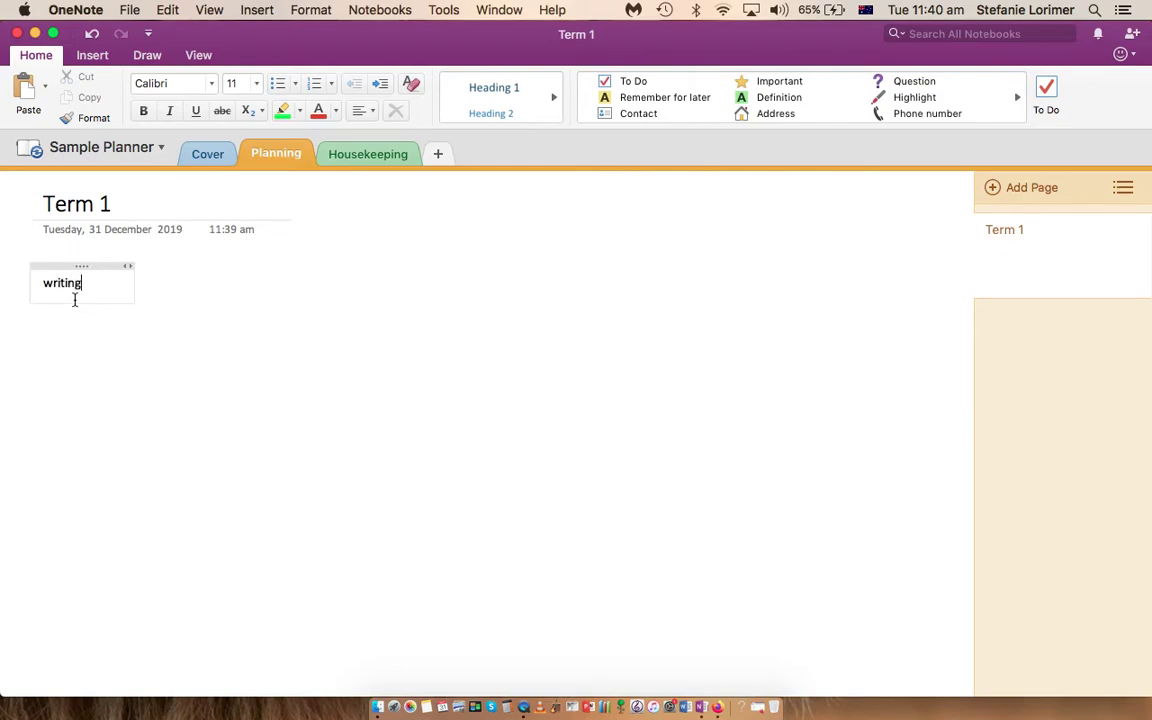
mouse_move(81, 267)
mouse_down()
mouse_move(221, 275)
mouse_move(106, 269)
mouse_move(77, 401)
mouse_move(157, 402)
mouse_move(342, 272)
mouse_move(91, 275)
mouse_up()
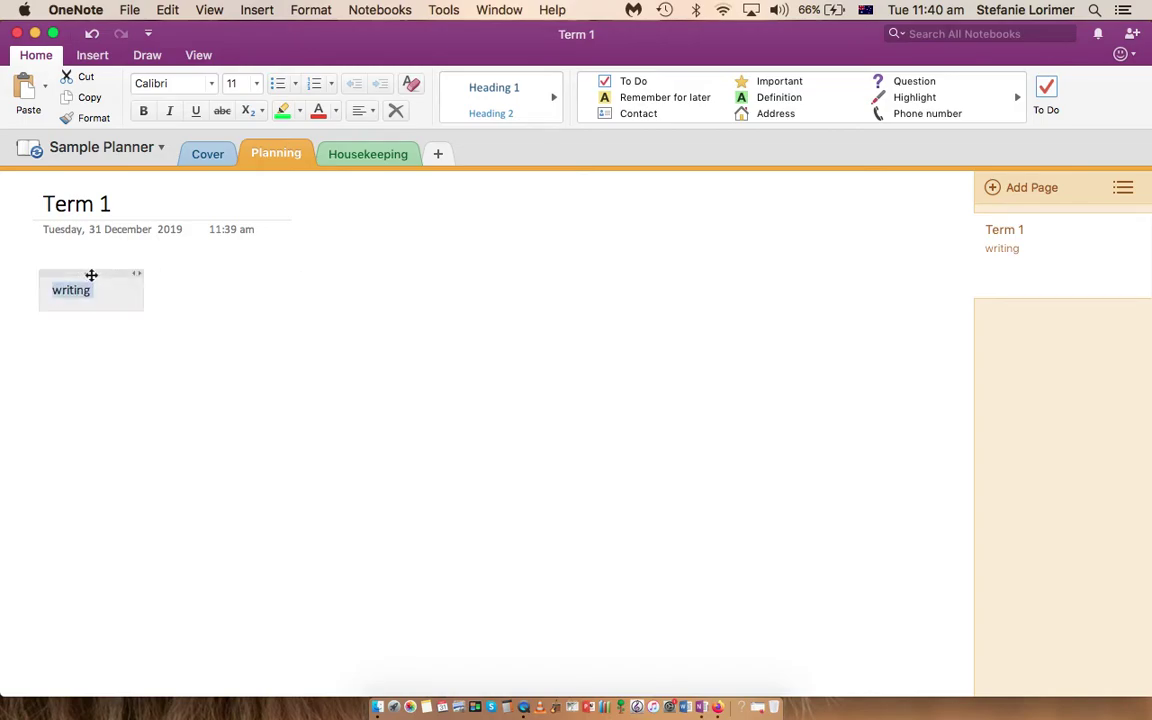
click(94, 289)
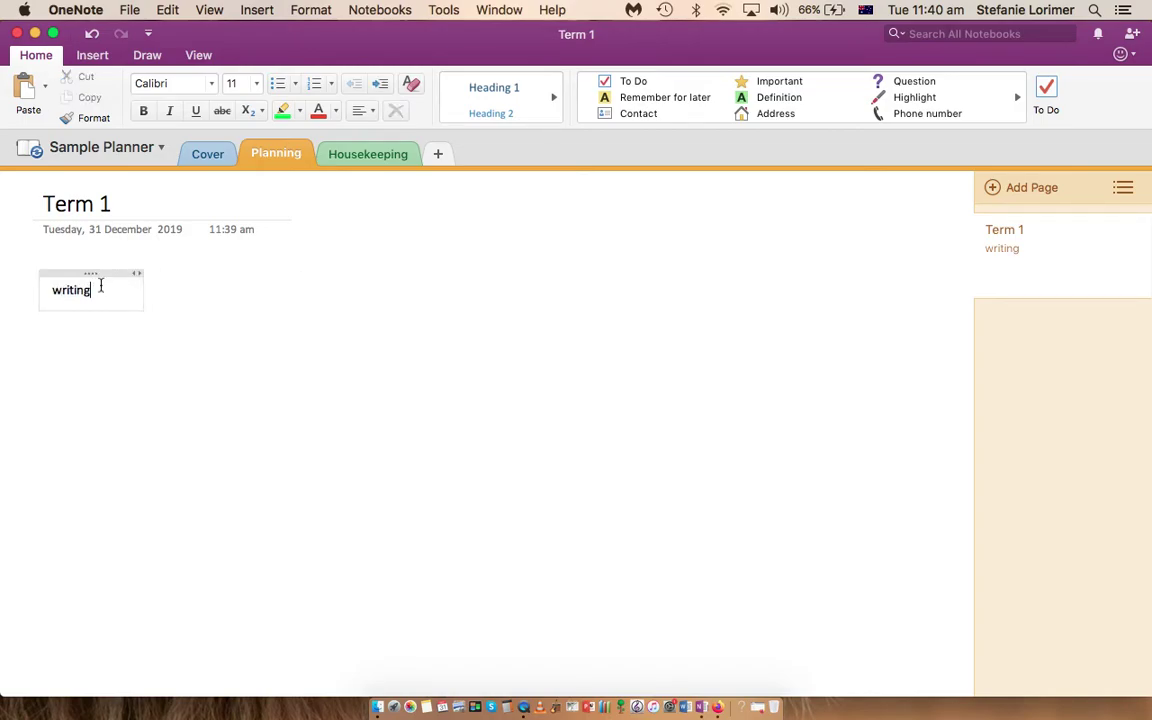
Step: Replace the note's text with "Lesson plan" and start a new line beneath it
key(BackSpace)
key(BackSpace)
key(BackSpace)
key(BackSpace)
key(BackSpace)
text(Lesson plan)
key(Return)
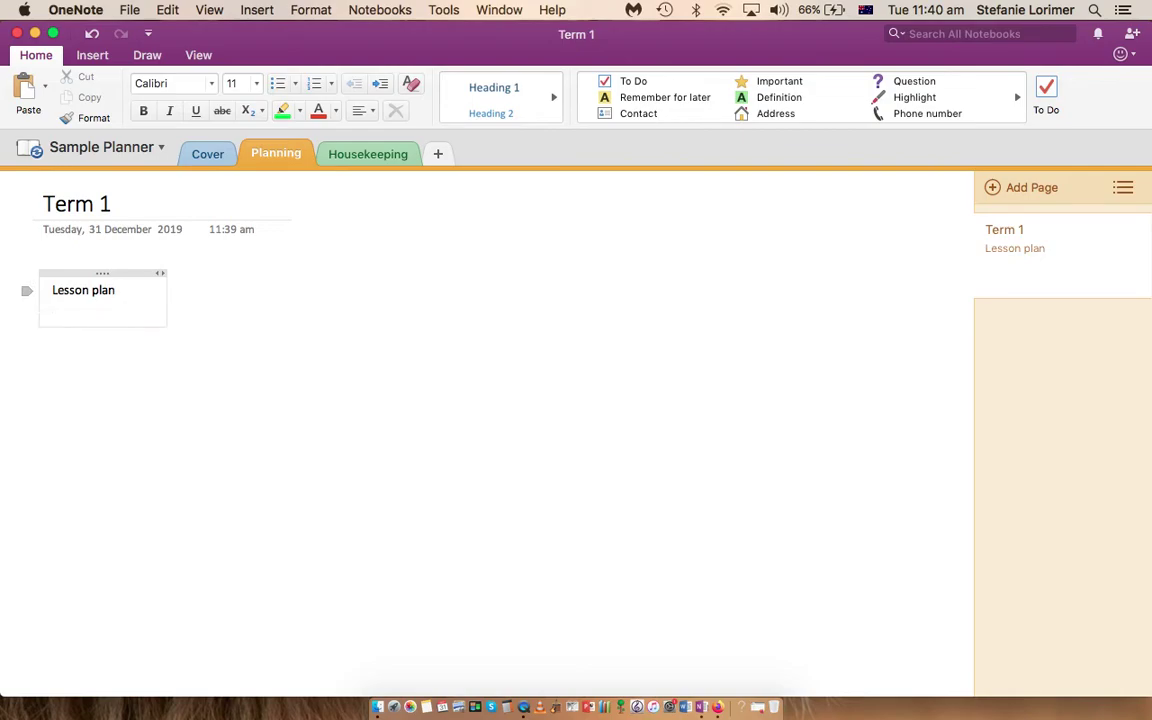
Step: Insert a table with four columns and four rows on the line below "Lesson plan"
click(101, 276)
click(124, 307)
click(257, 10)
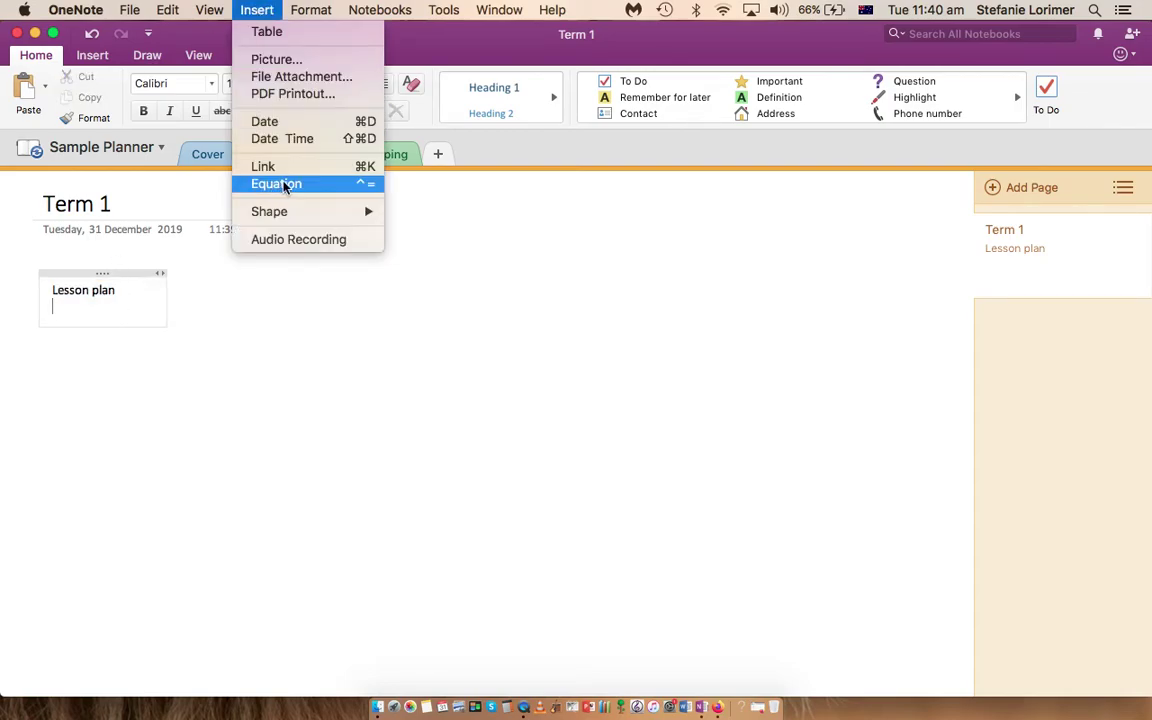
click(287, 34)
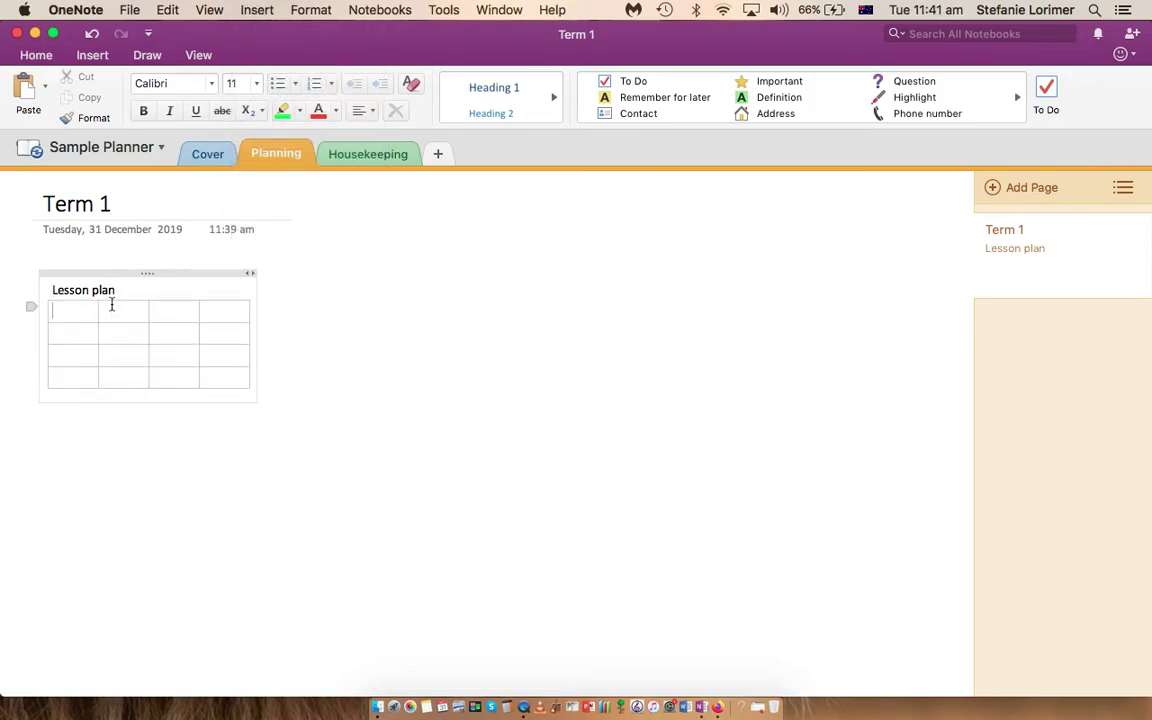
click(82, 311)
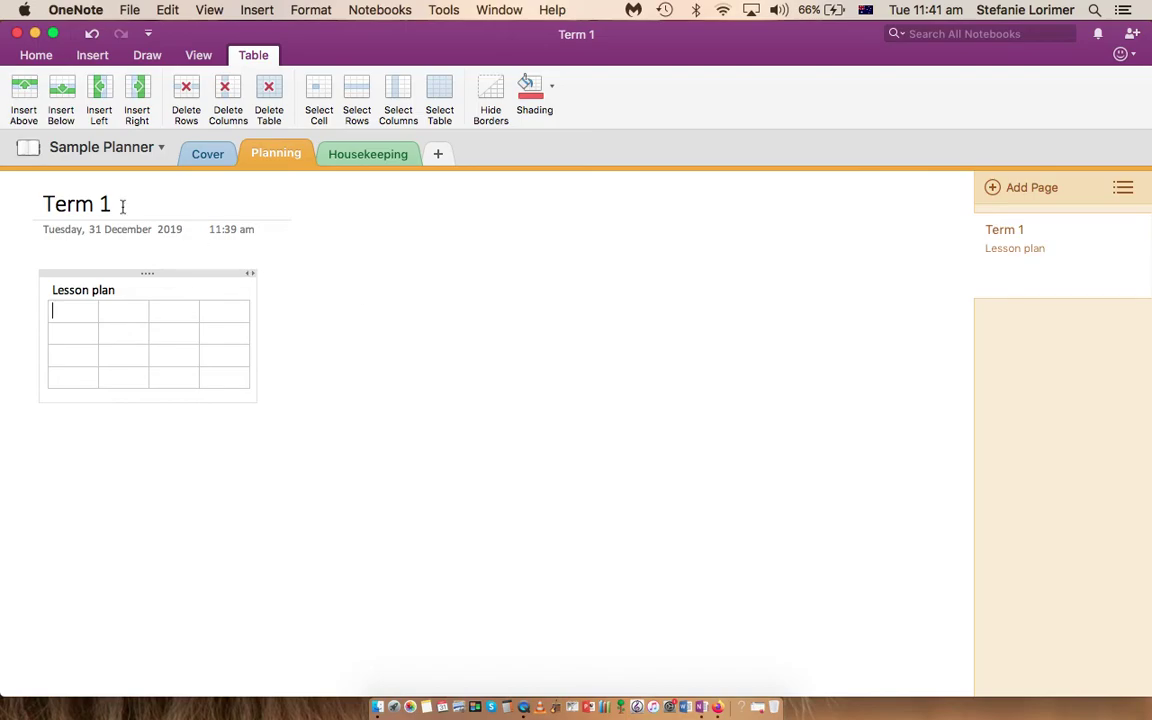
Step: Replace the "Lesson plan" heading above the table with "Time Table"
click(117, 290)
drag(117, 290, 44, 288)
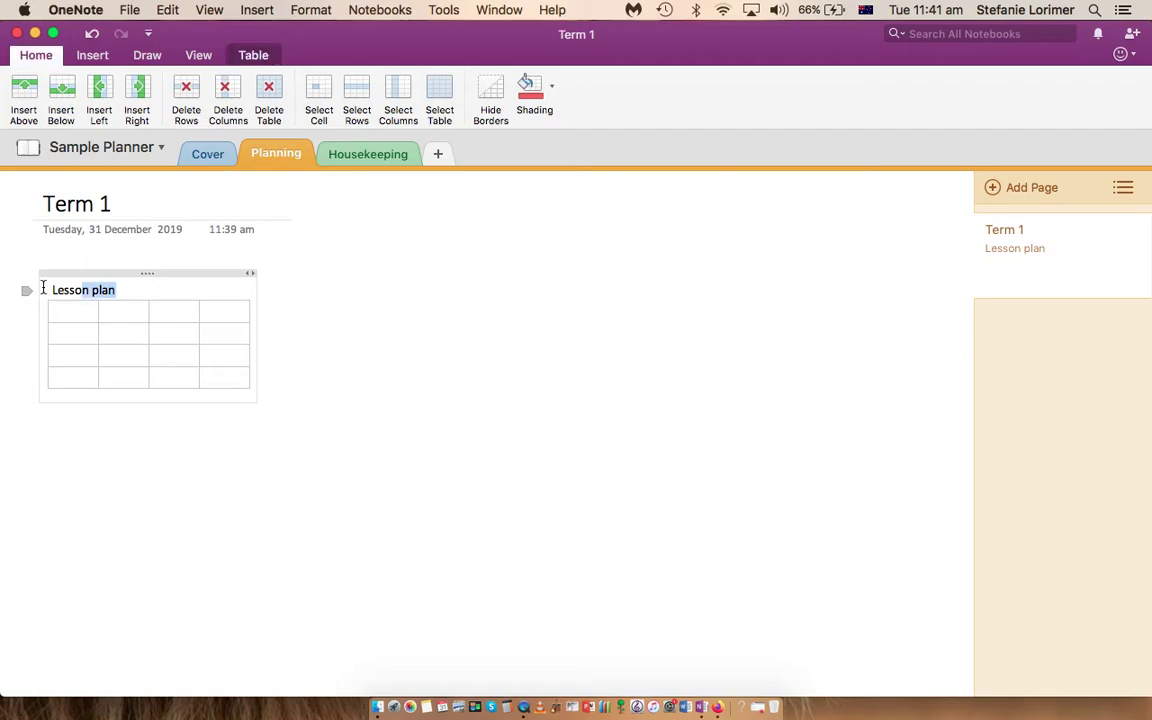
text(Time)
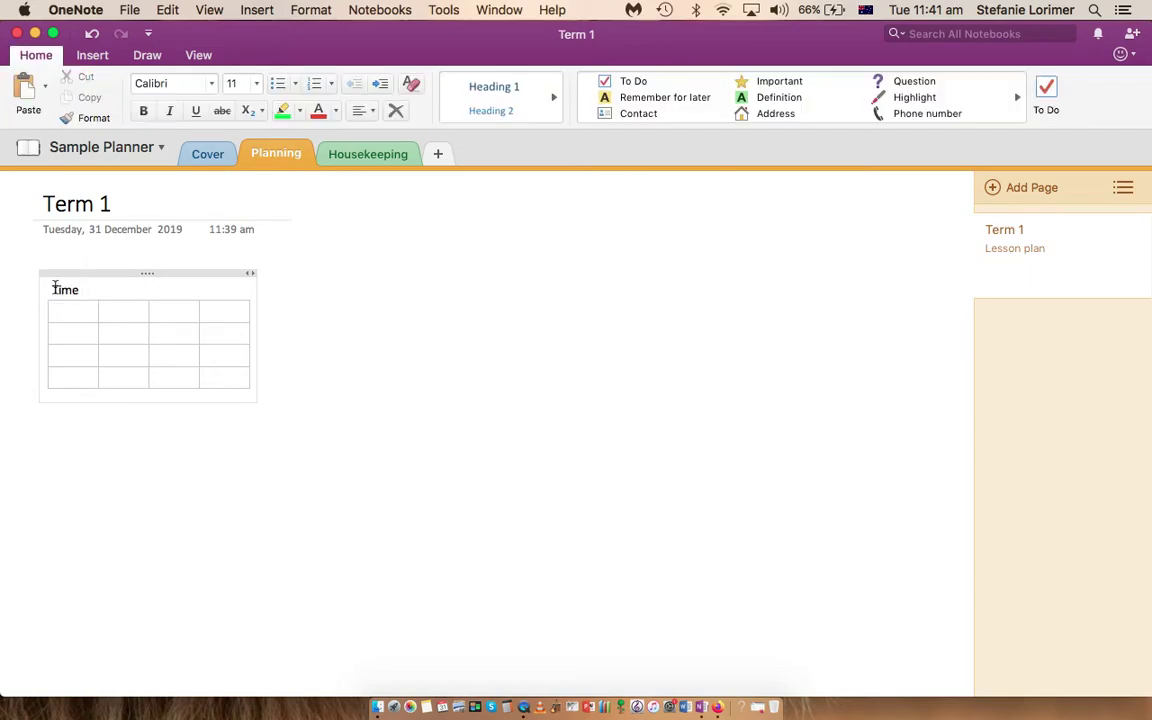
text( Table)
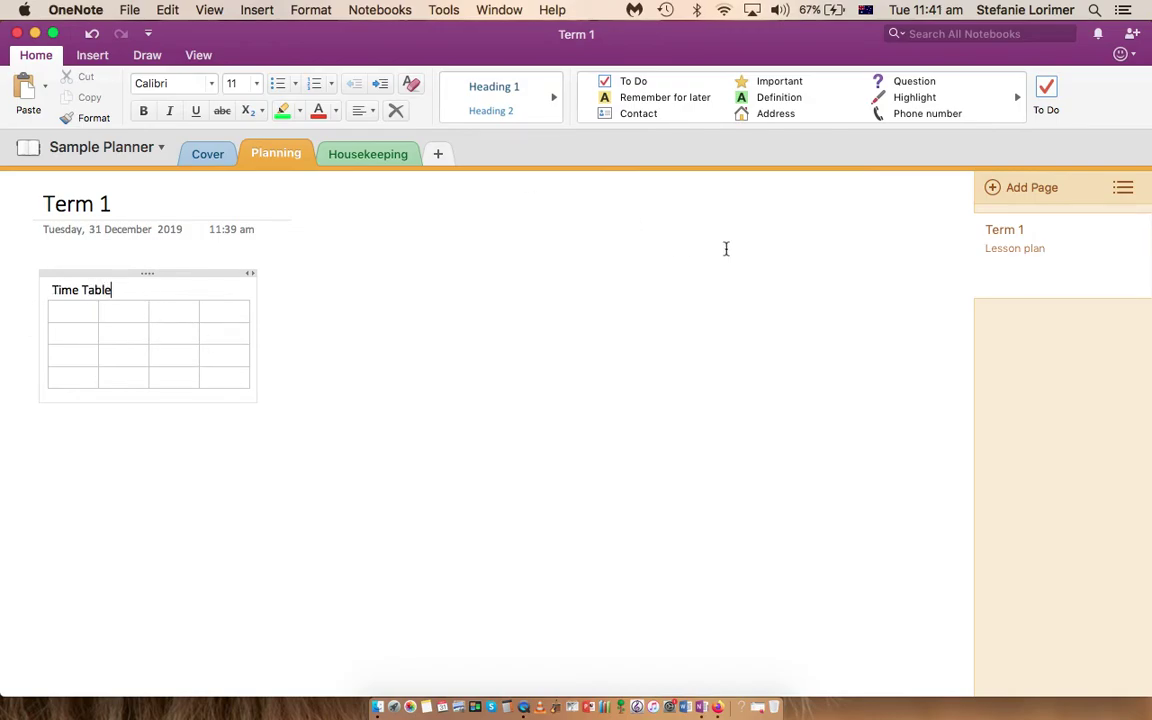
Step: Add a new page to the Planning section and make it a subpage of Term 1
click(1015, 189)
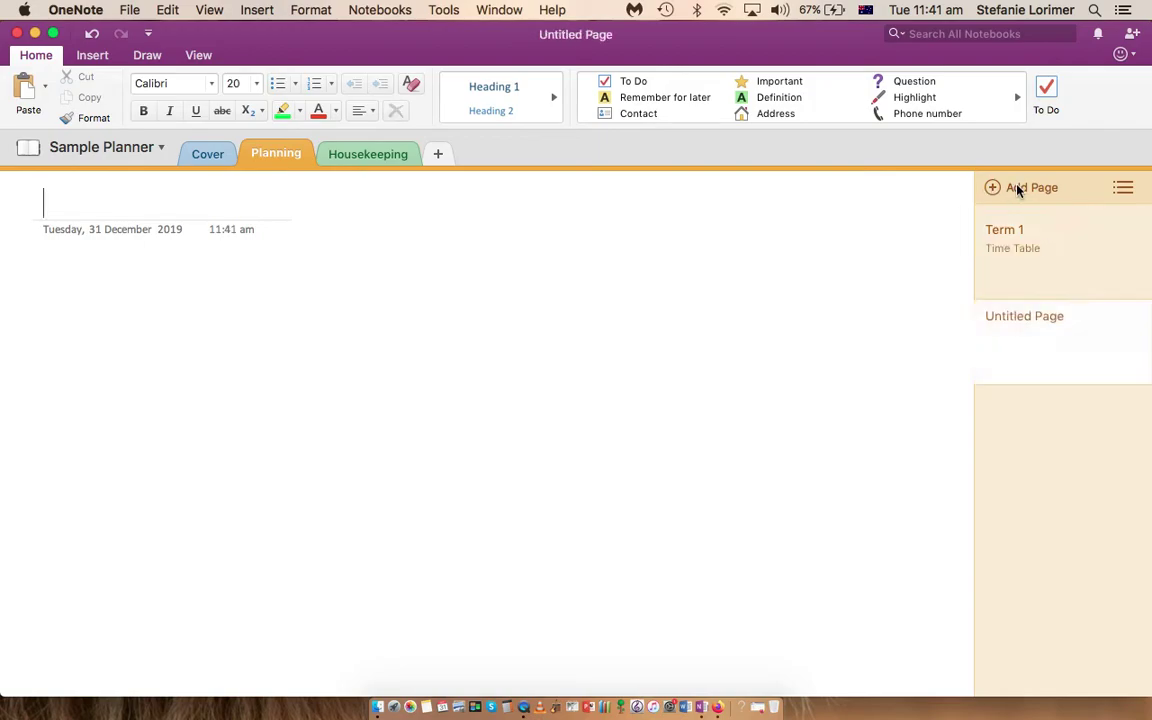
click(1011, 320)
right_click(1011, 320)
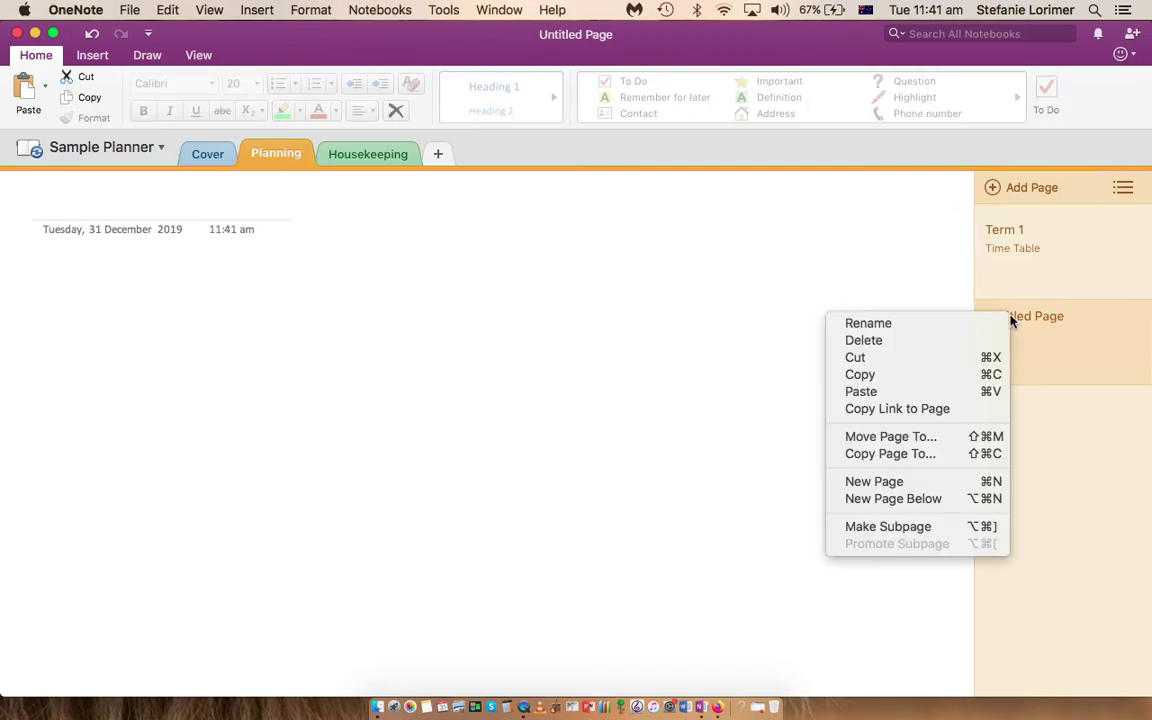
click(879, 530)
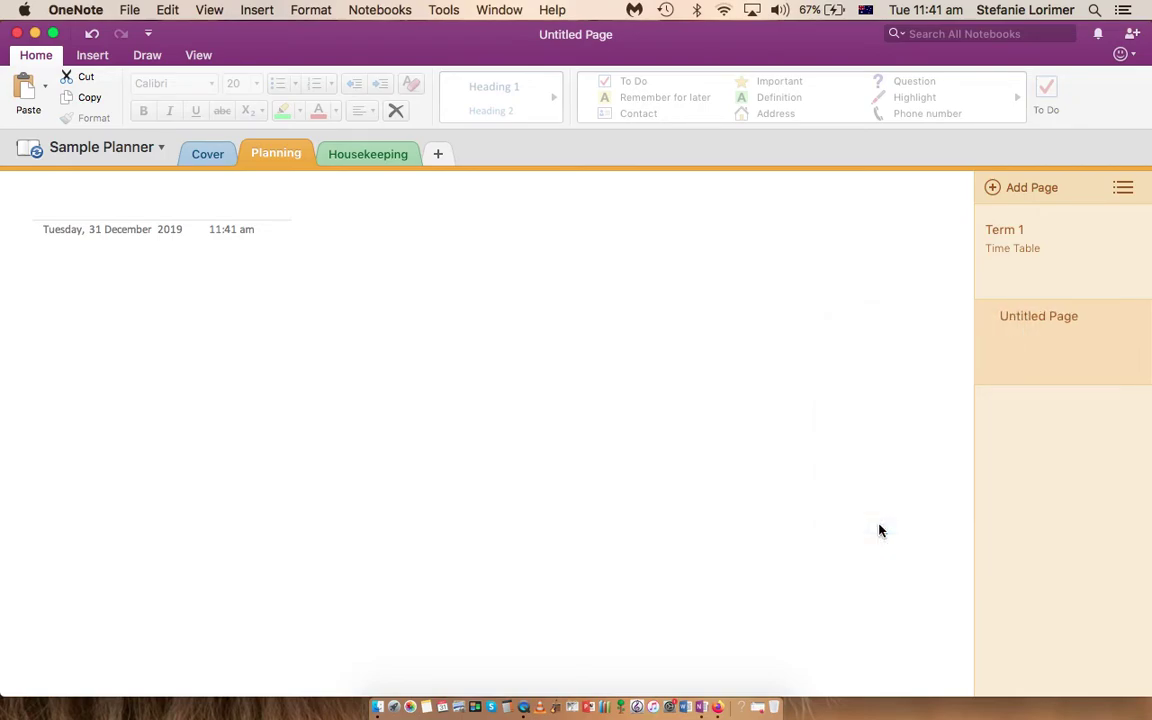
Step: Title the new subpage "Week 1" and add a note reading "Blabla bla" below the title
click(101, 212)
text(Week 1)
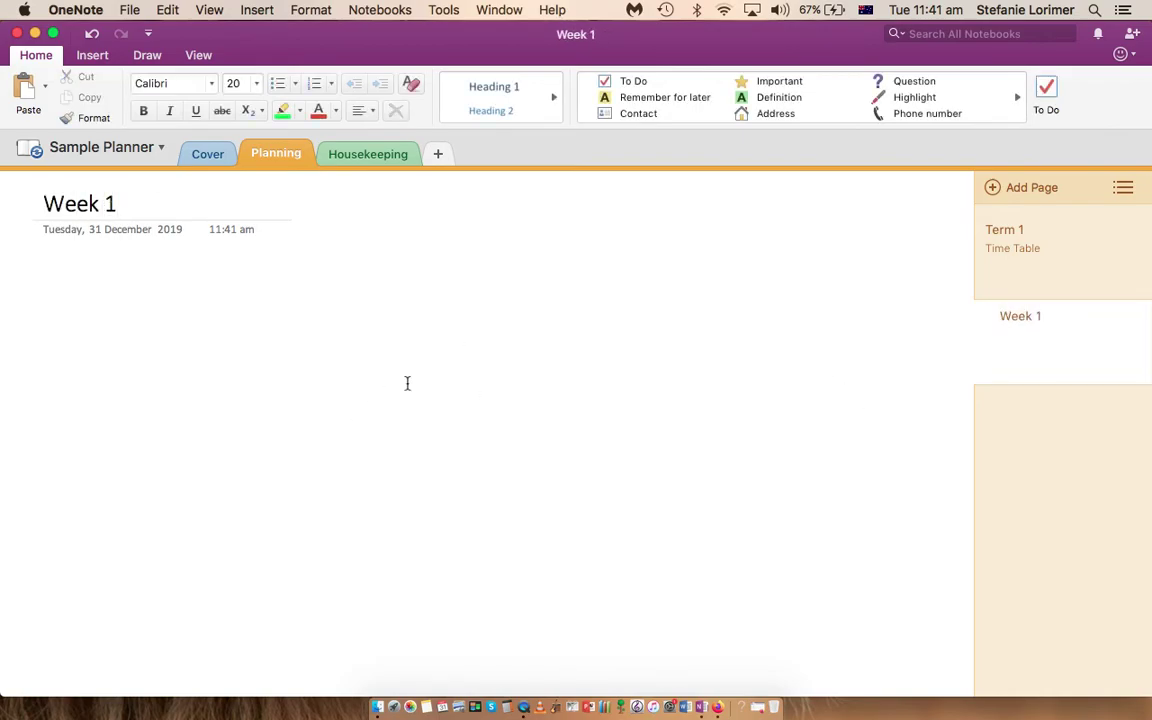
click(101, 287)
text(b)
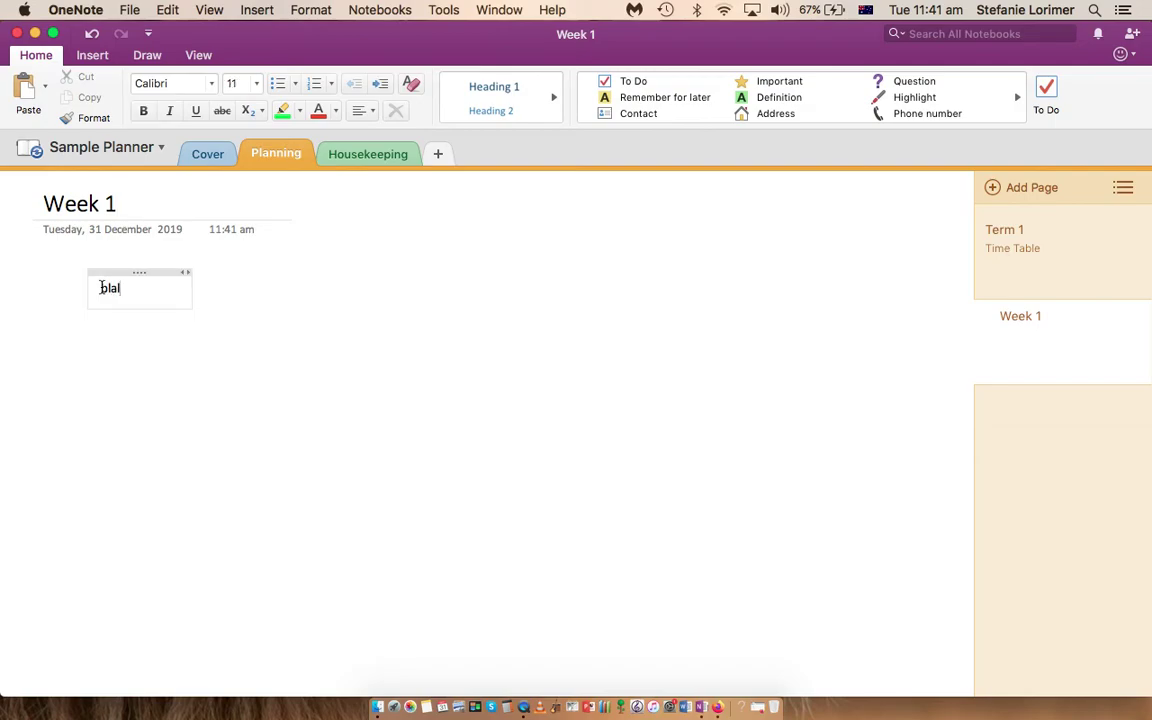
text(labla bla)
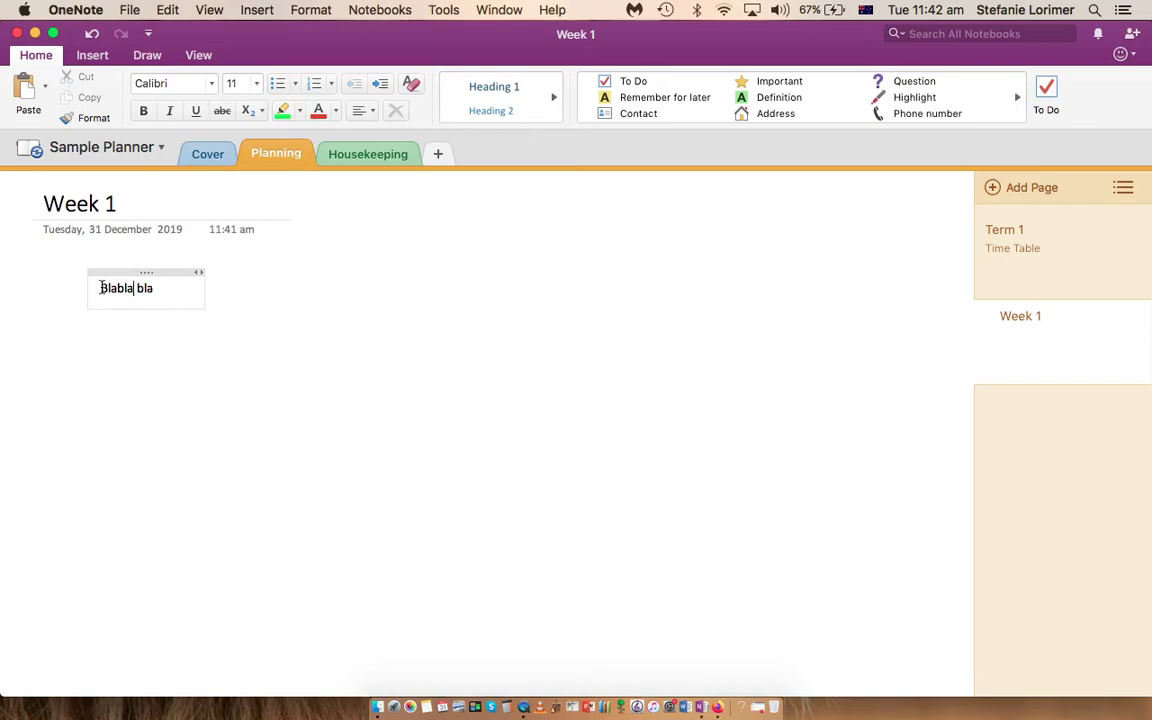
Step: Add another page below Week 1 and make it a subpage of Term 1
right_click(1035, 325)
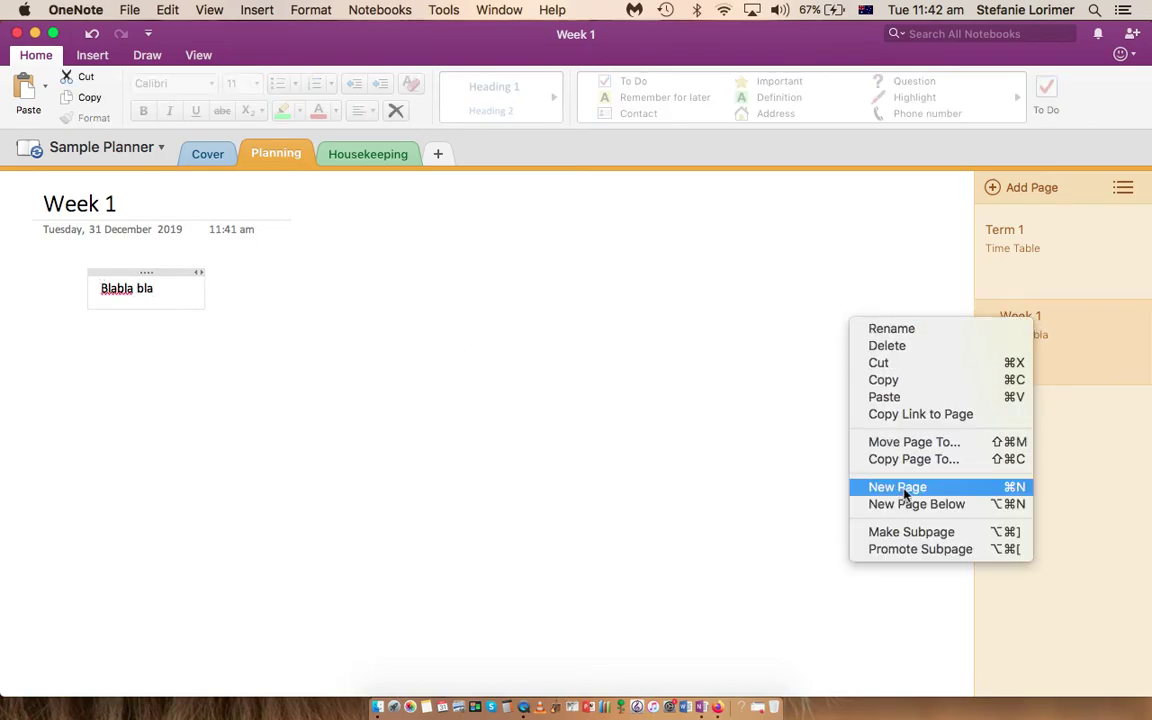
click(1012, 190)
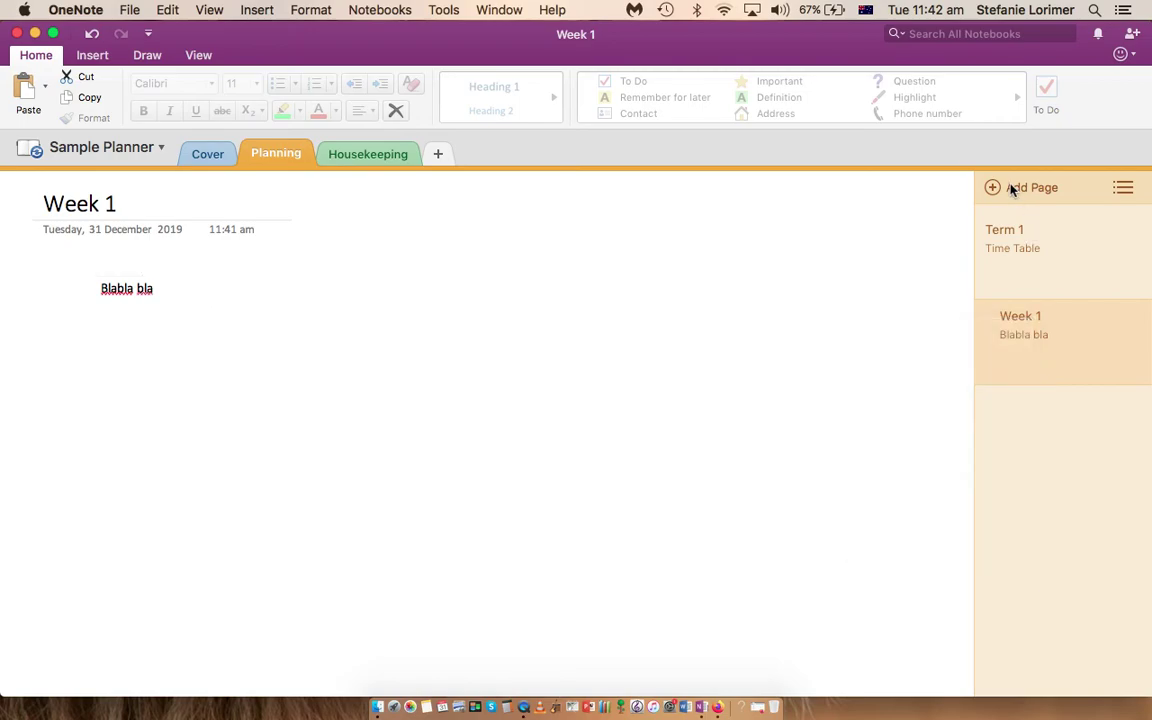
click(1012, 190)
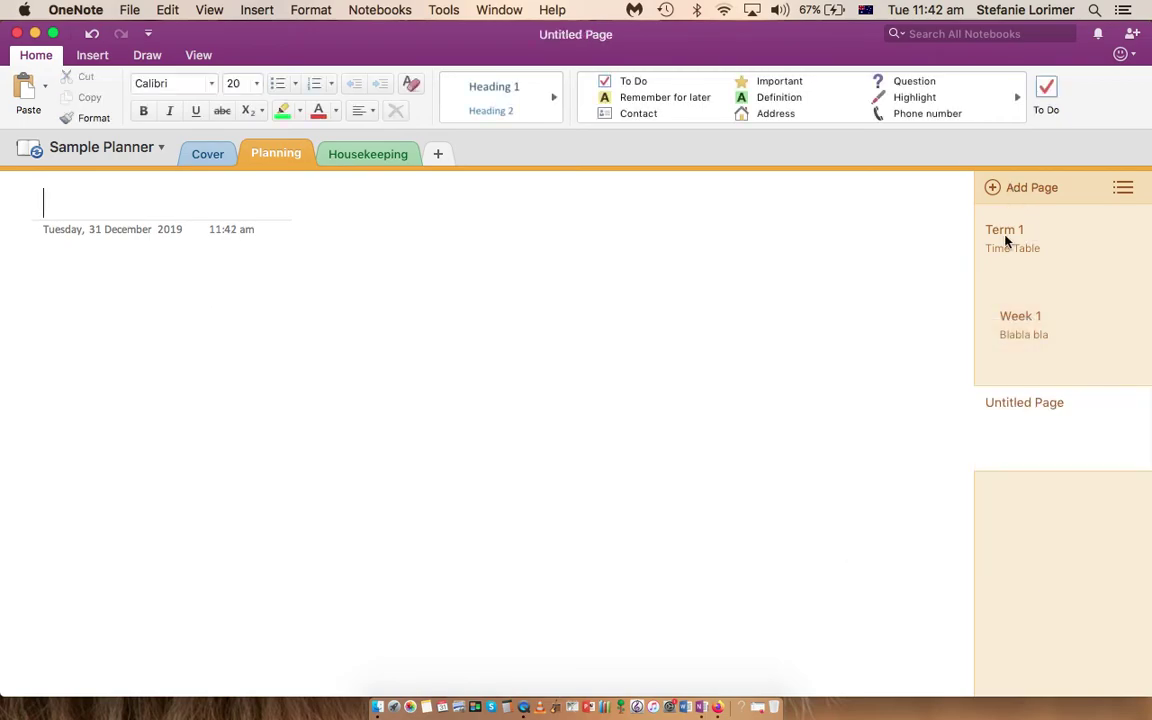
right_click(1020, 405)
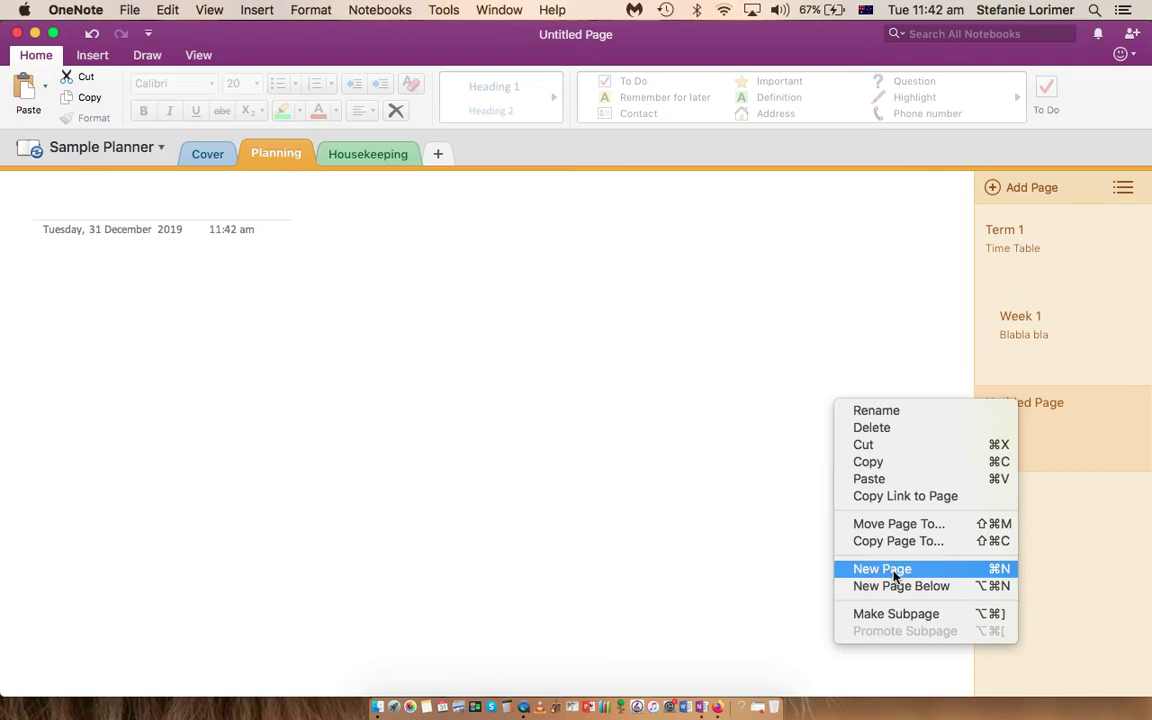
click(884, 614)
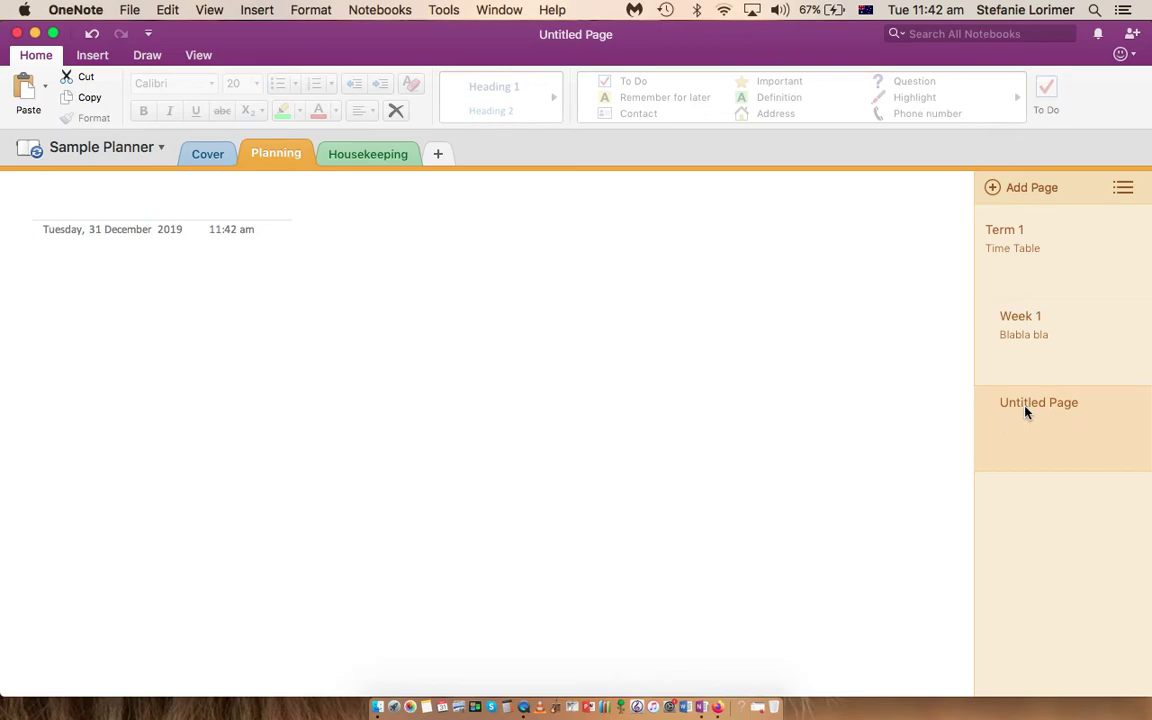
Step: Title the new untitled subpage "Resources Wk1"
click(115, 206)
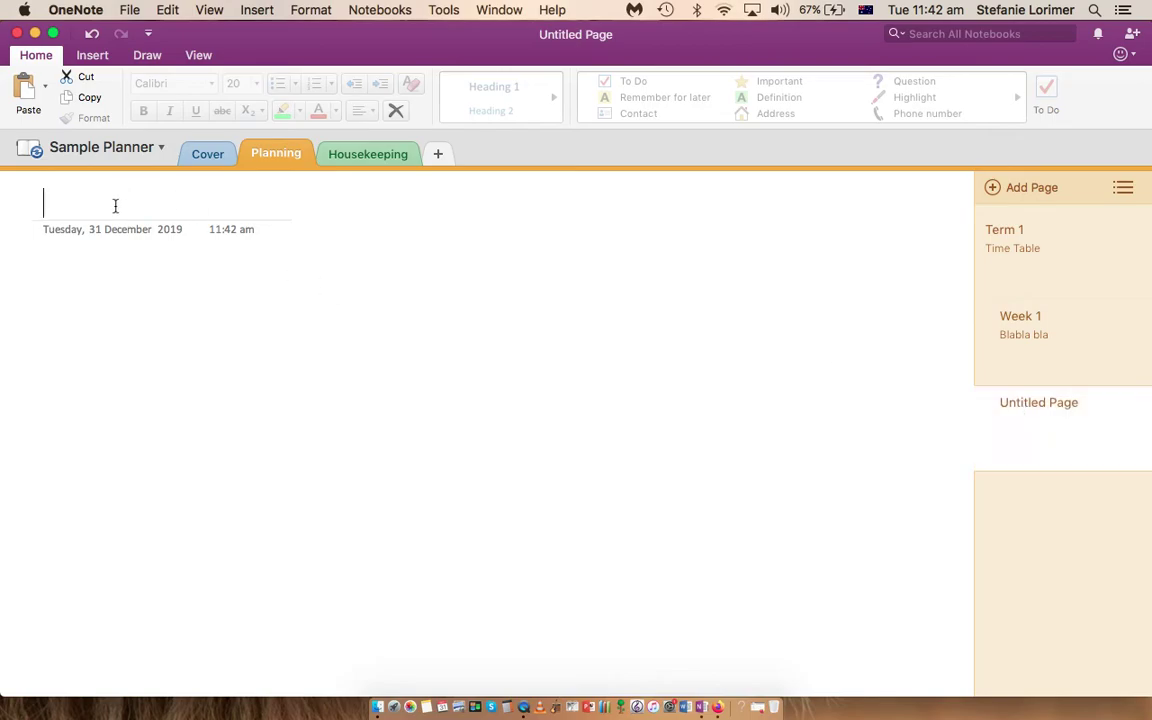
text(resour)
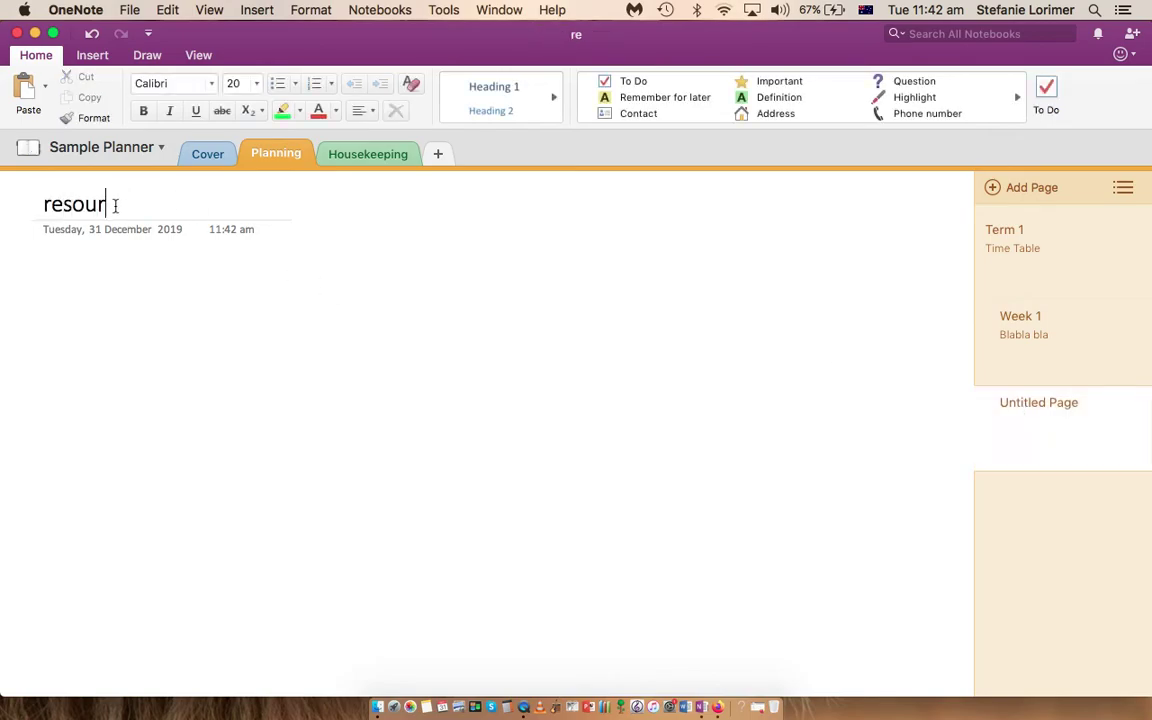
text(ces Wk1)
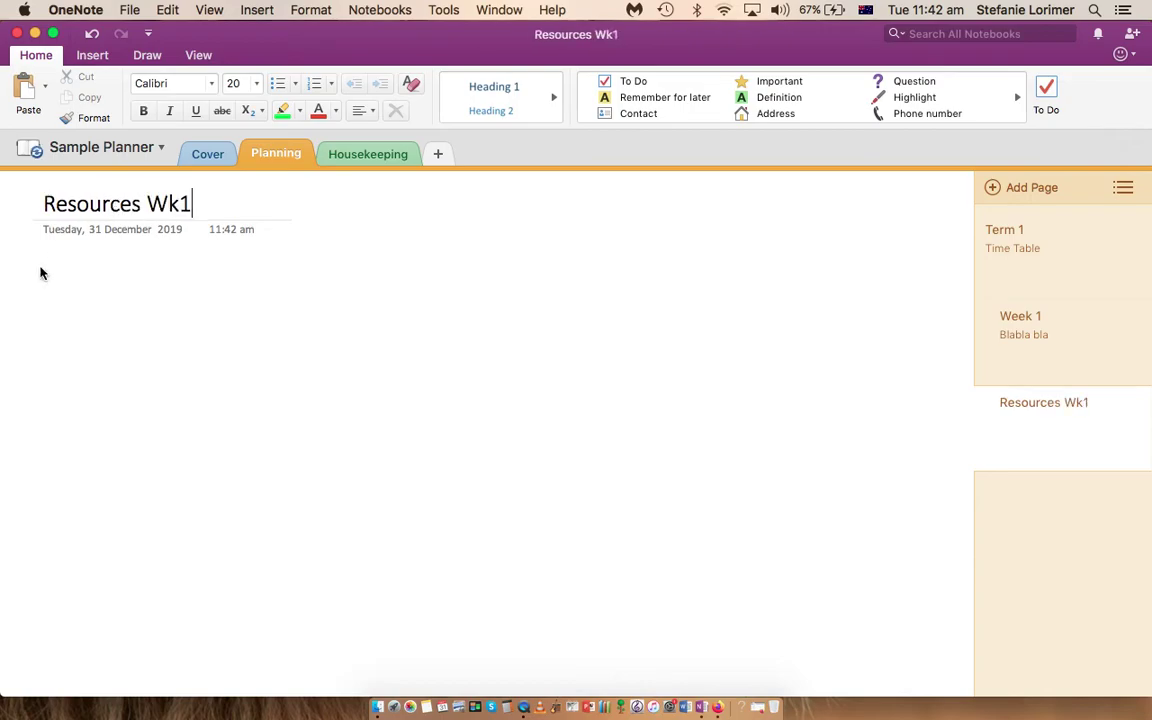
Step: Place the insertion point below the Resources Wk1 title and review the types of content that can be inserted
click(110, 305)
click(256, 12)
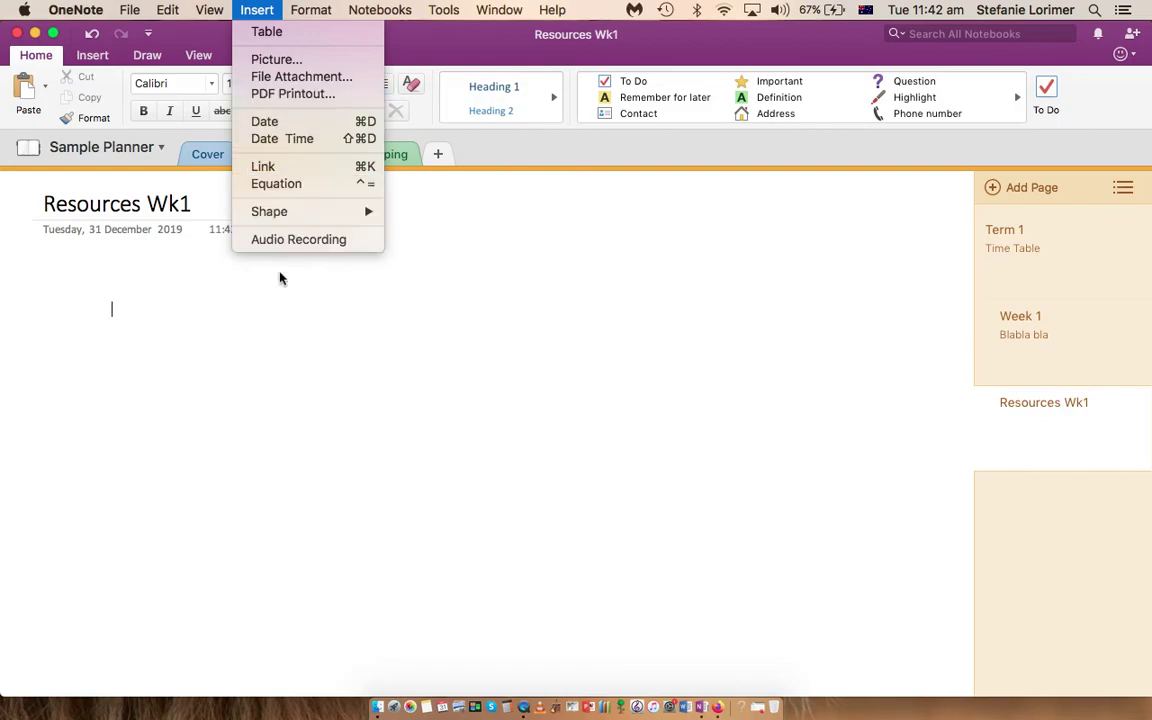
click(141, 291)
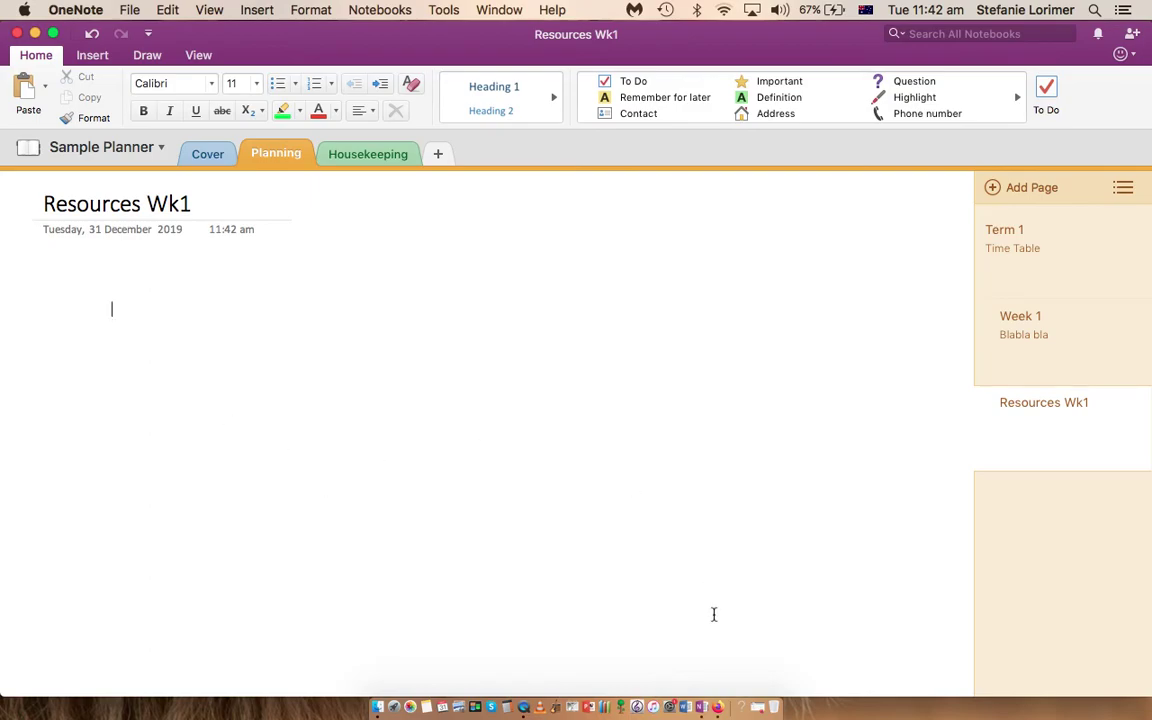
Step: Switch to Firefox, copy the YouTube home page address from a new tab, and close that tab
click(719, 686)
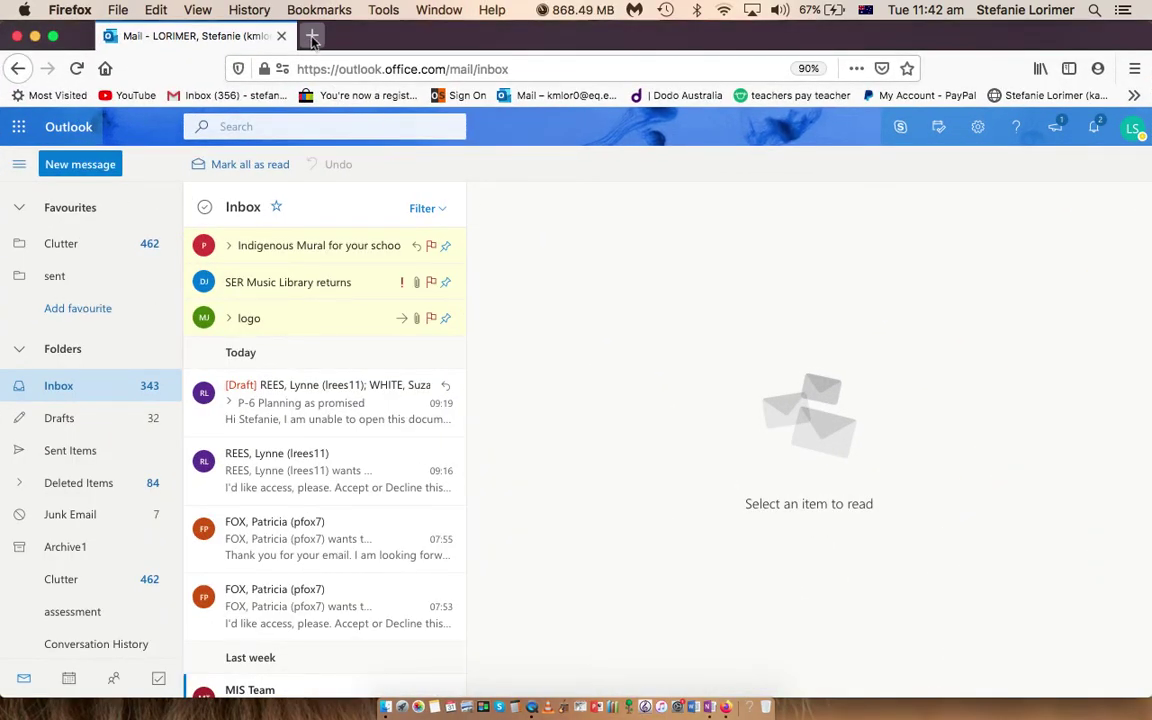
click(312, 37)
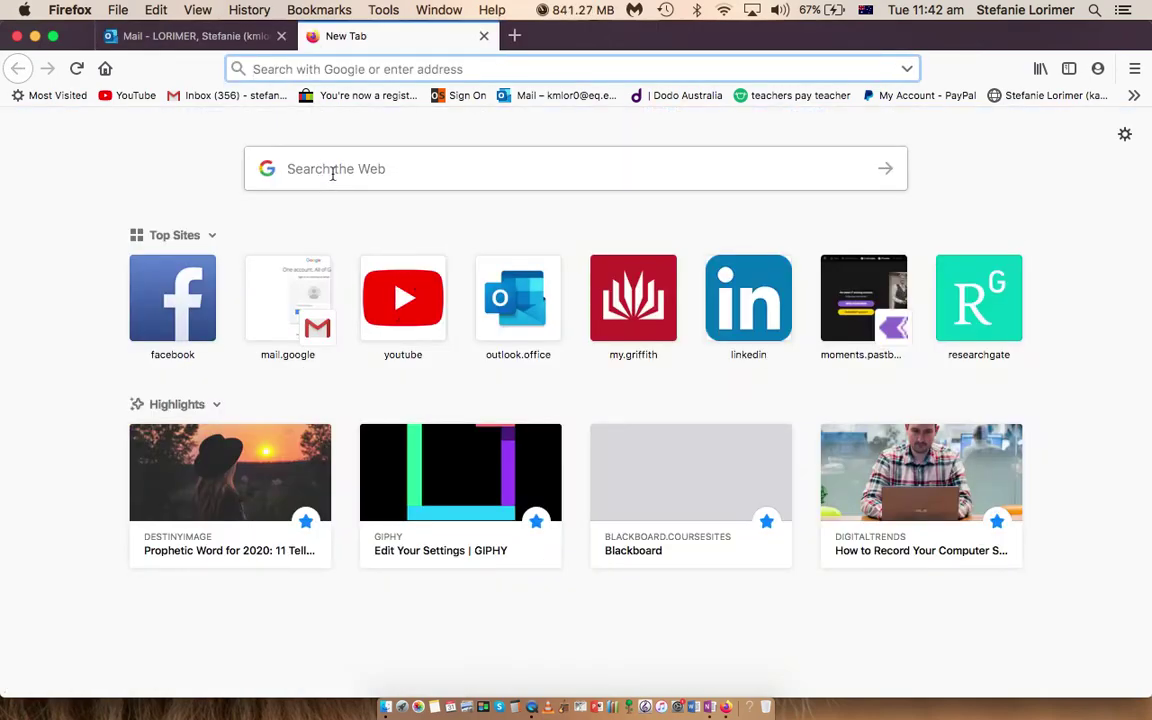
click(379, 280)
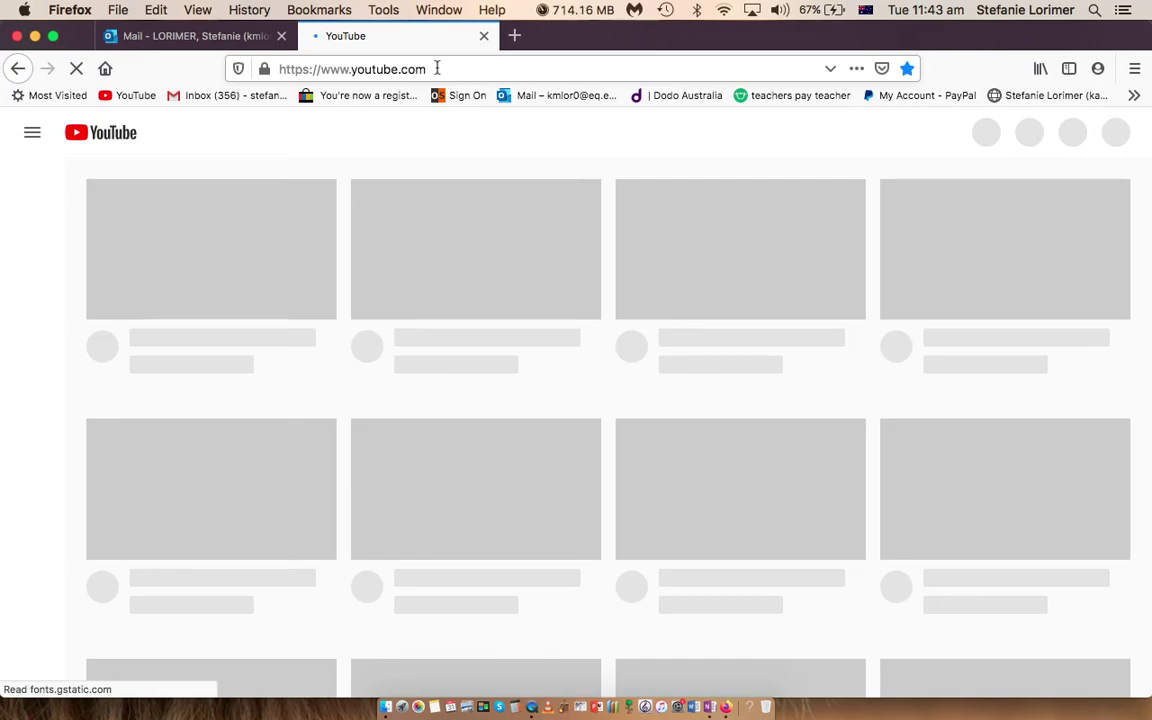
click(437, 68)
key(super+c)
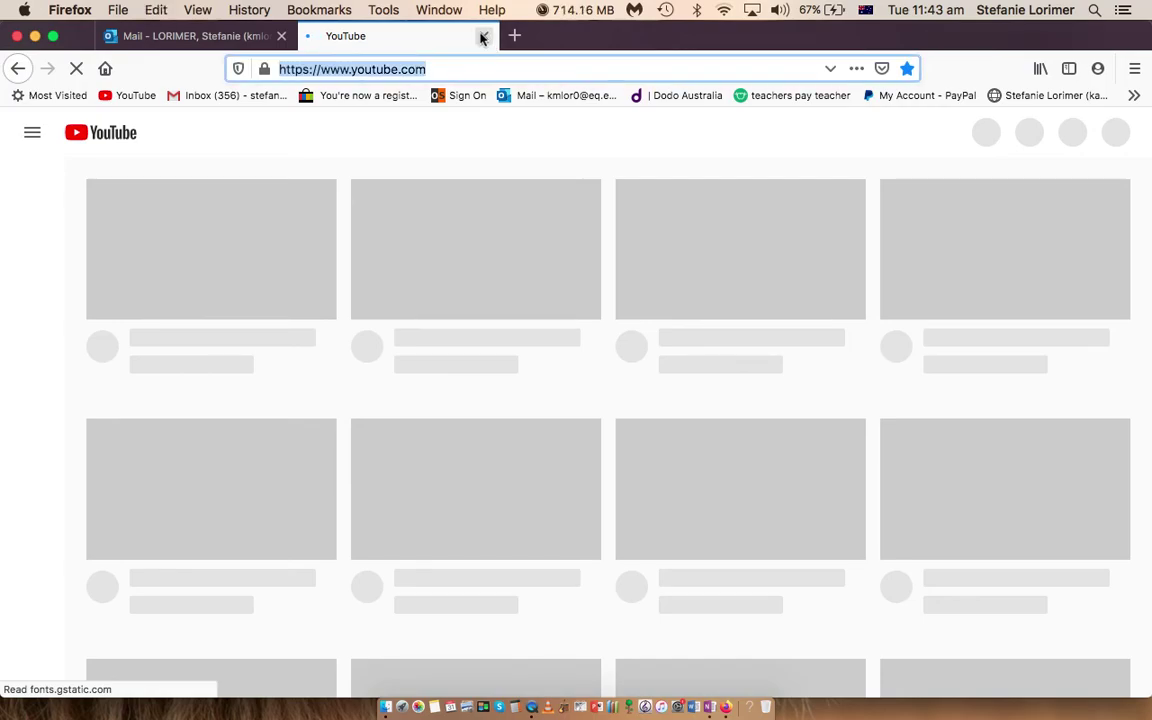
click(482, 37)
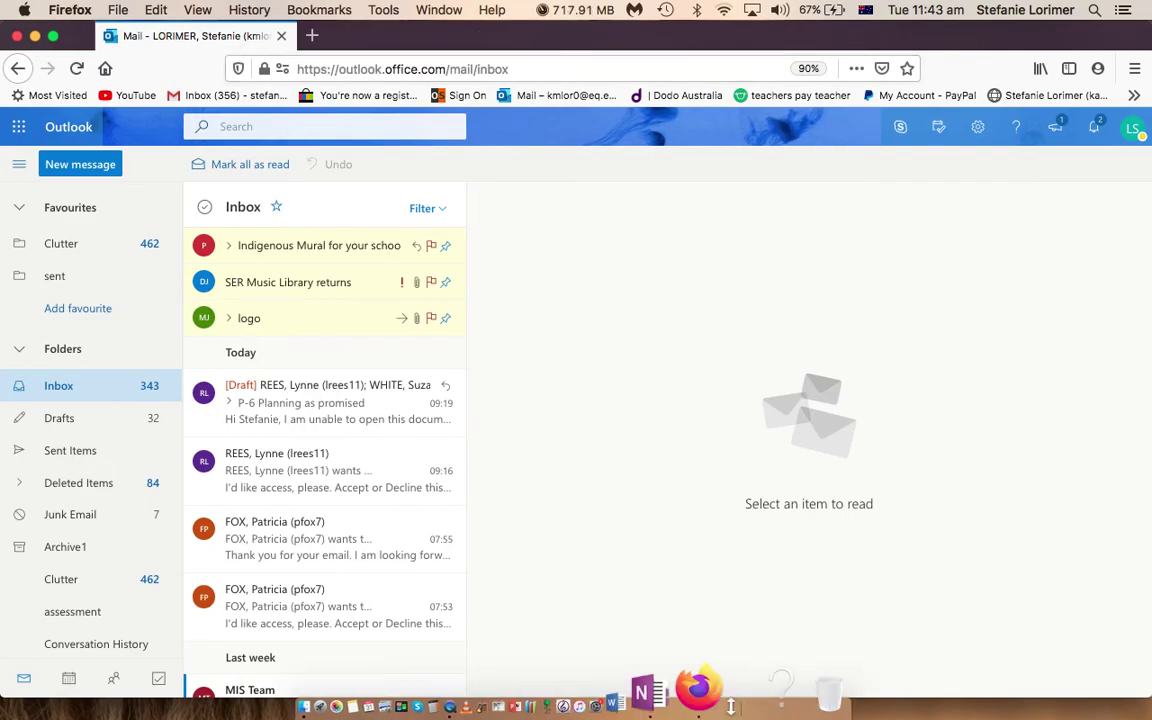
Step: Switch back to OneNote and paste the YouTube link below the Resources Wk1 title
click(714, 698)
key(super+v)
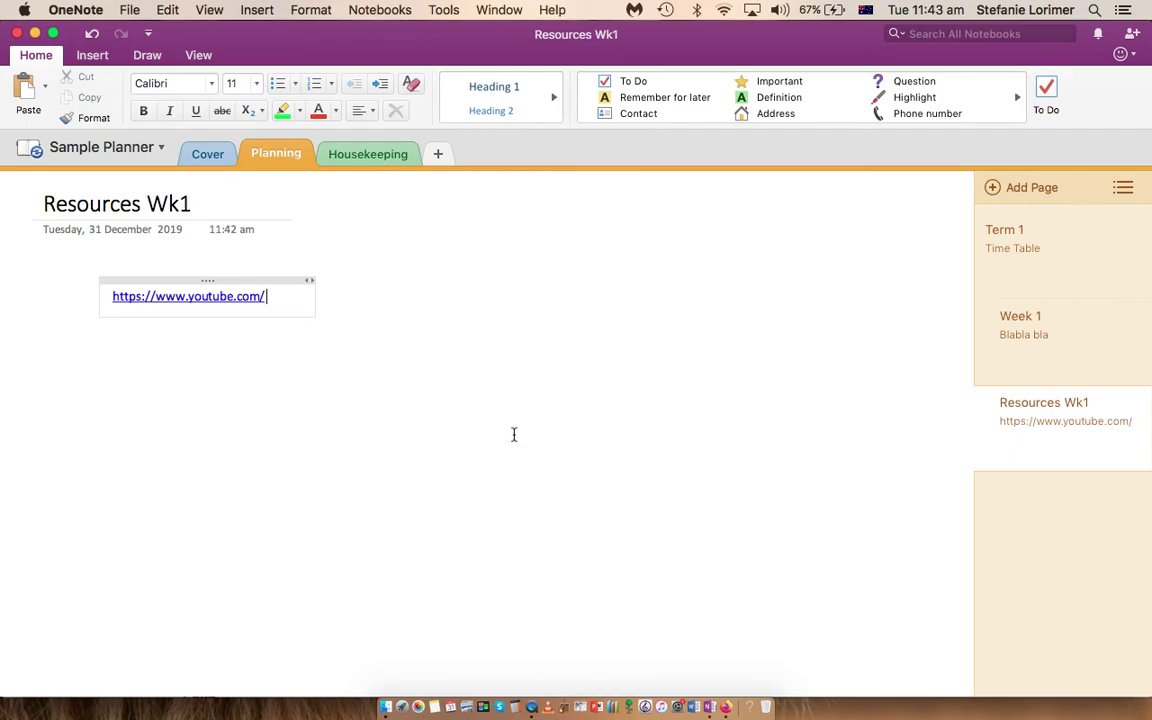
Step: Switch to QuickTime Player and minimise the OneNote and Firefox windows
click(528, 684)
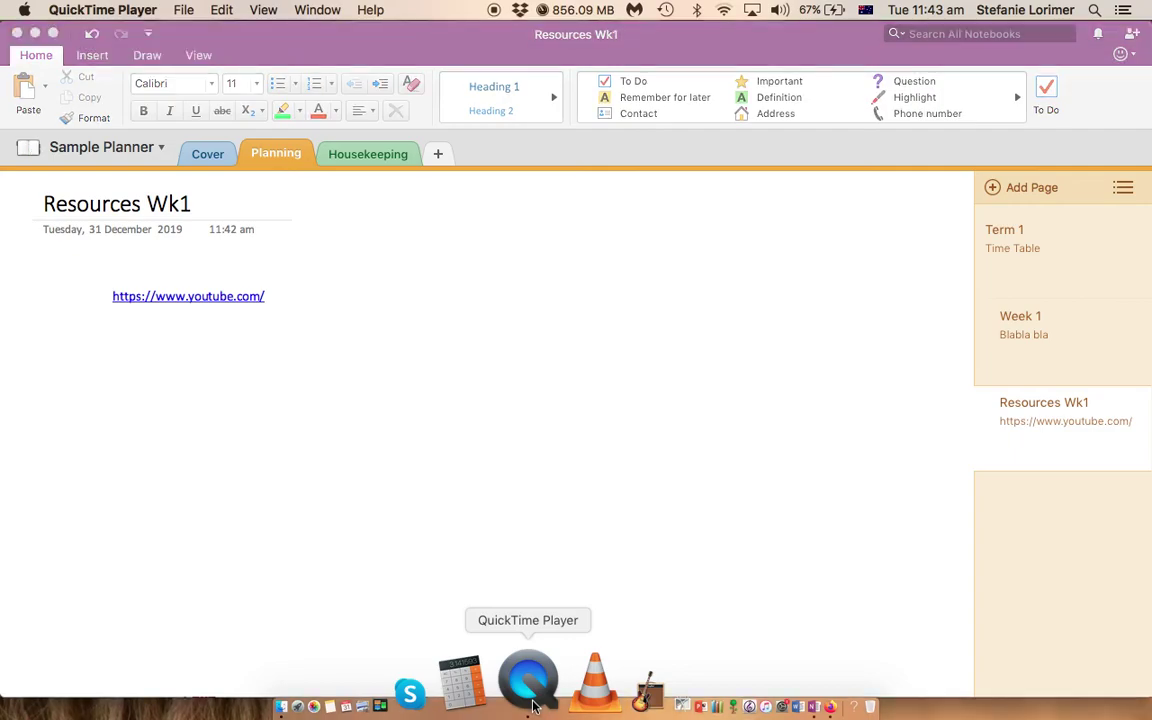
click(34, 35)
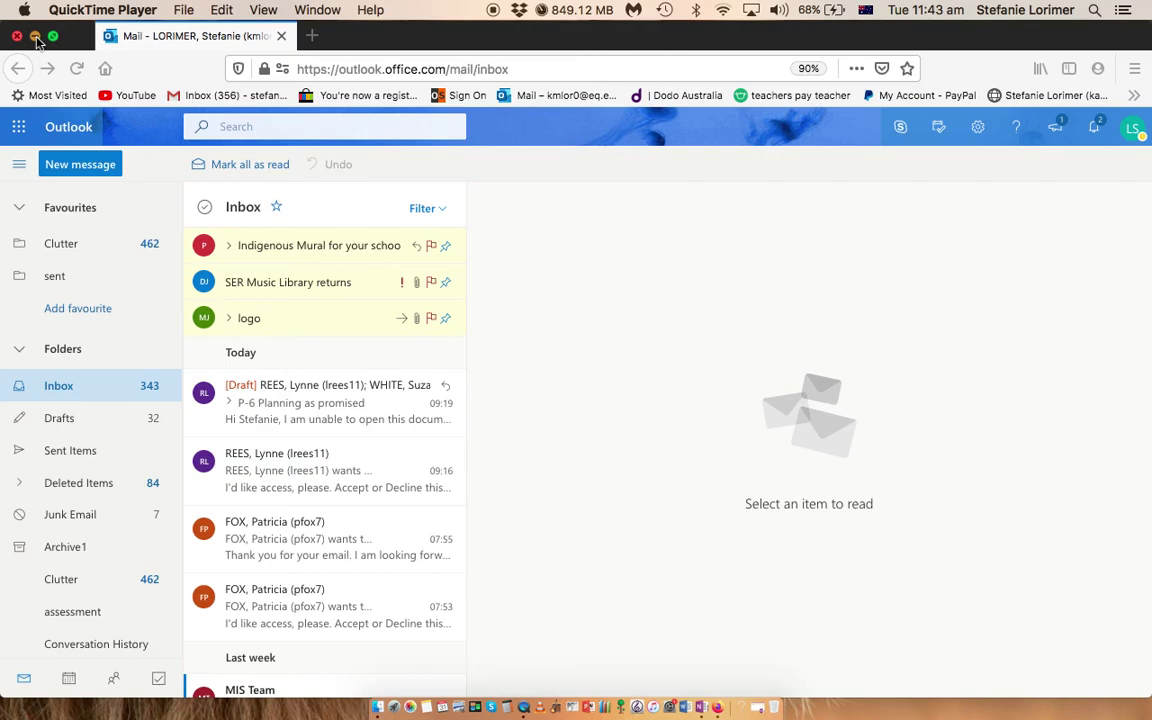
click(34, 36)
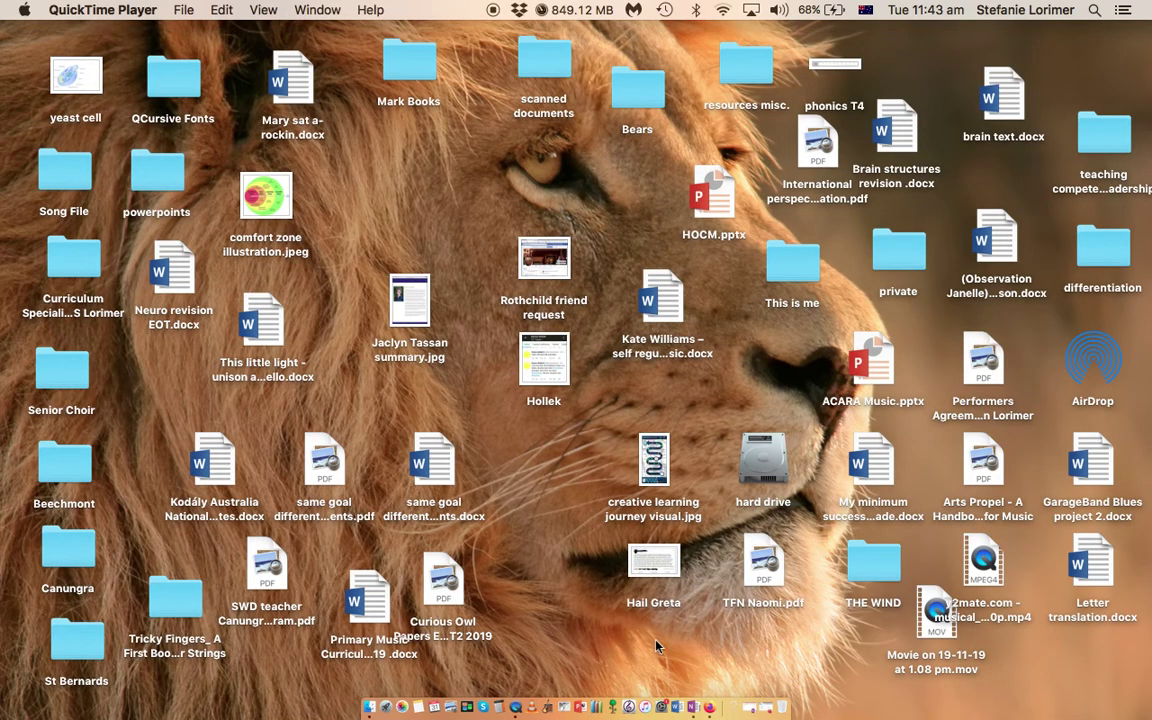
Step: End the screen recording, naming it "Get Started with a OneNote Planner" for saving, and open the choice of save locations
right_click(514, 703)
click(490, 606)
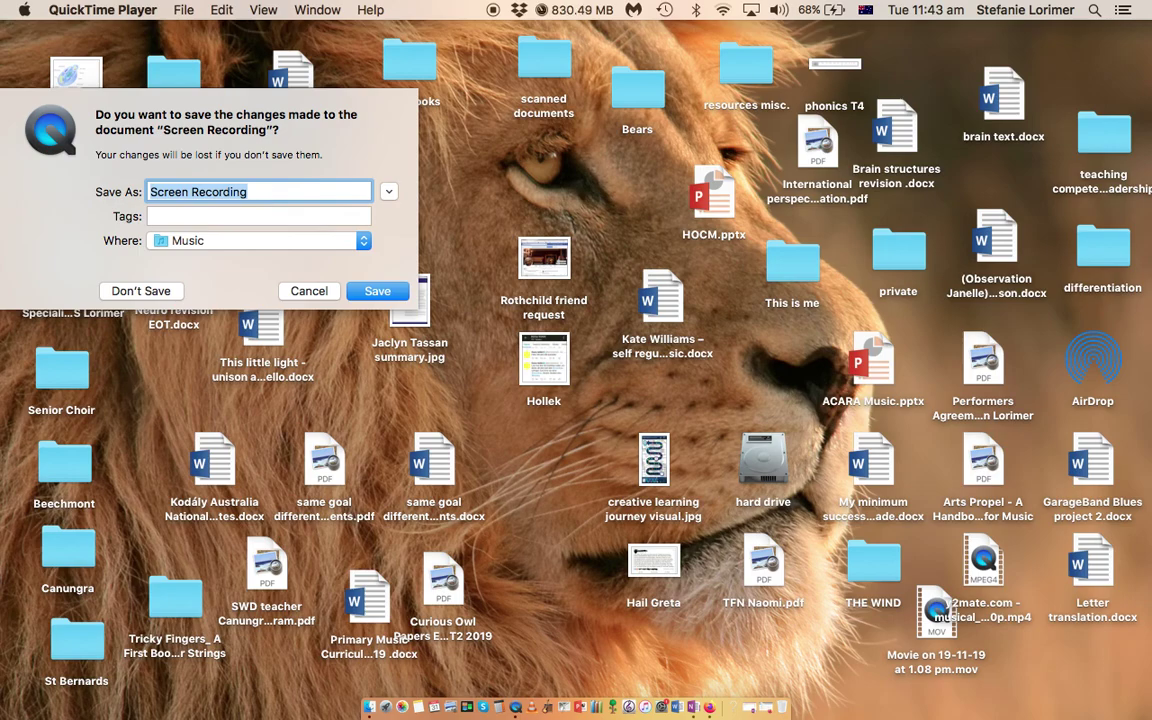
text(Get Str)
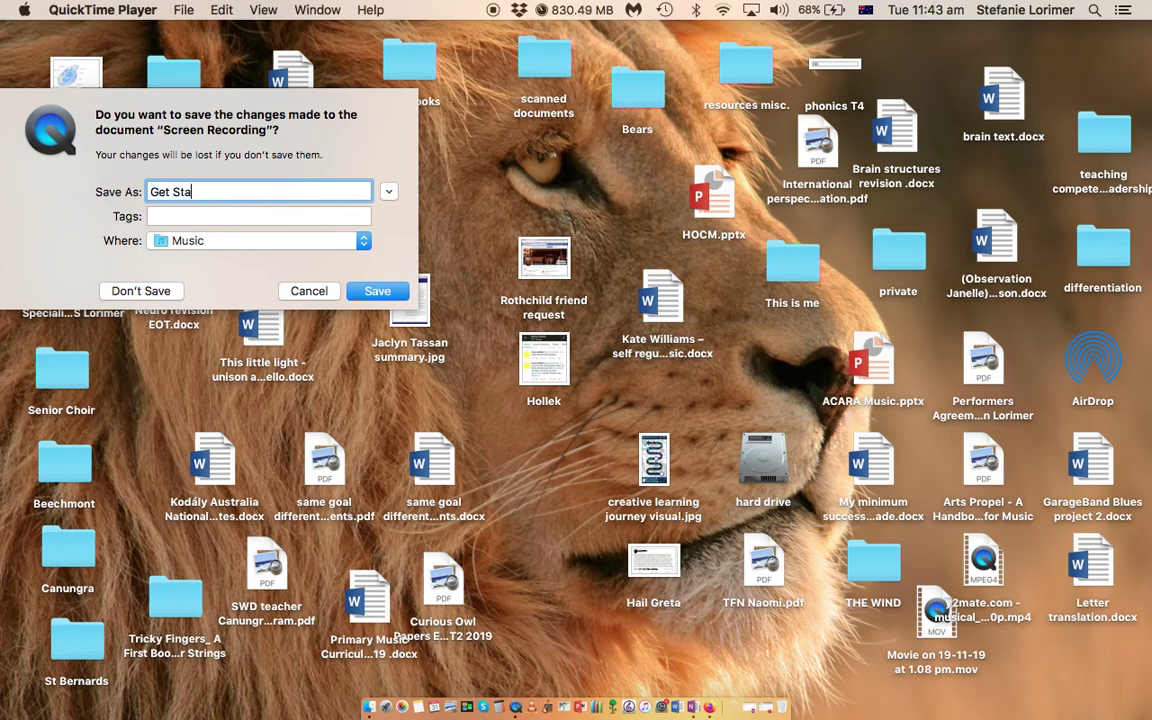
text(arted with a OneNote Planner)
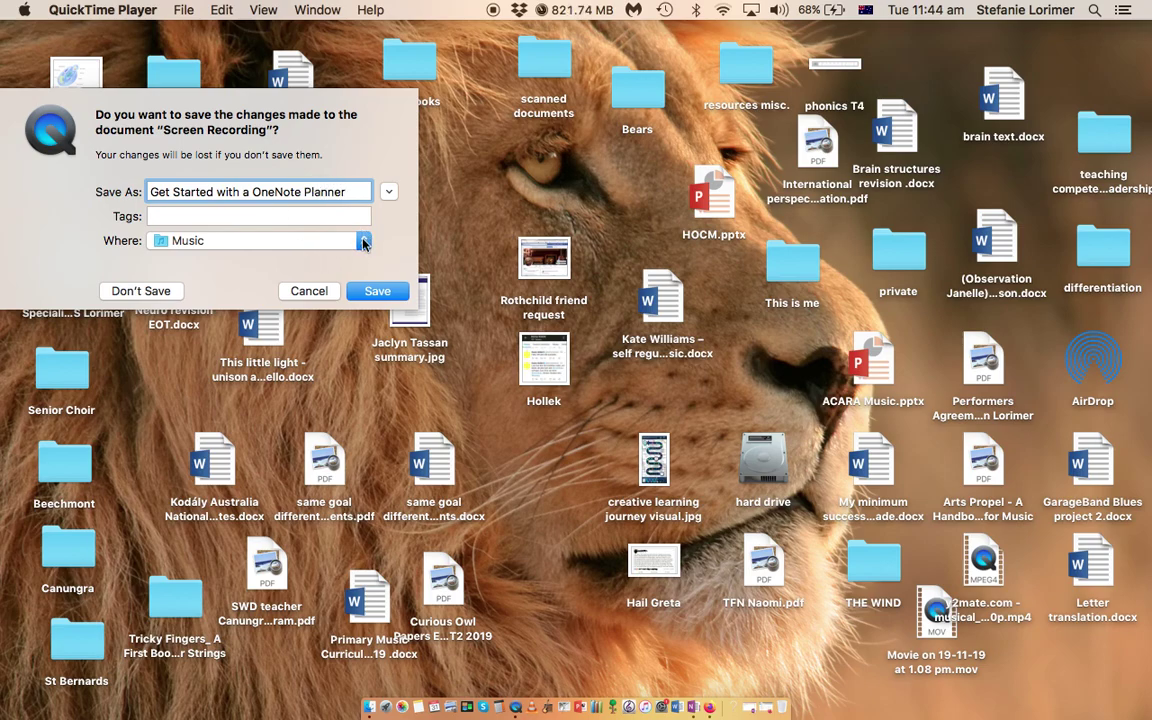
click(363, 241)
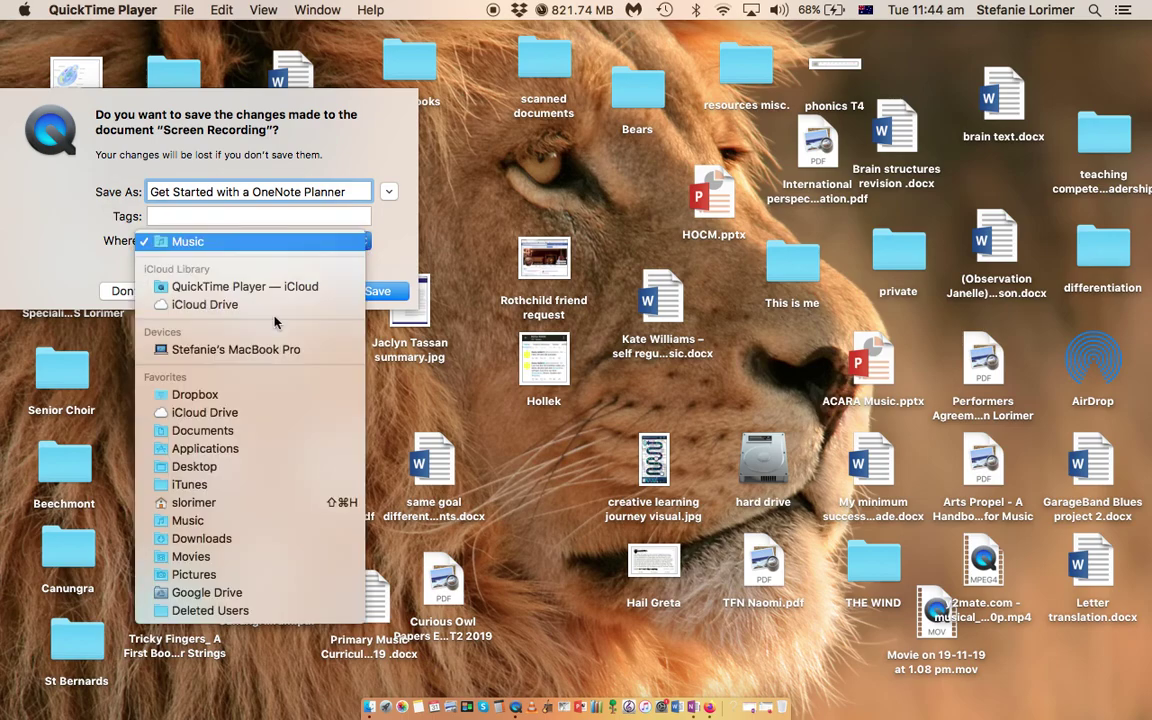